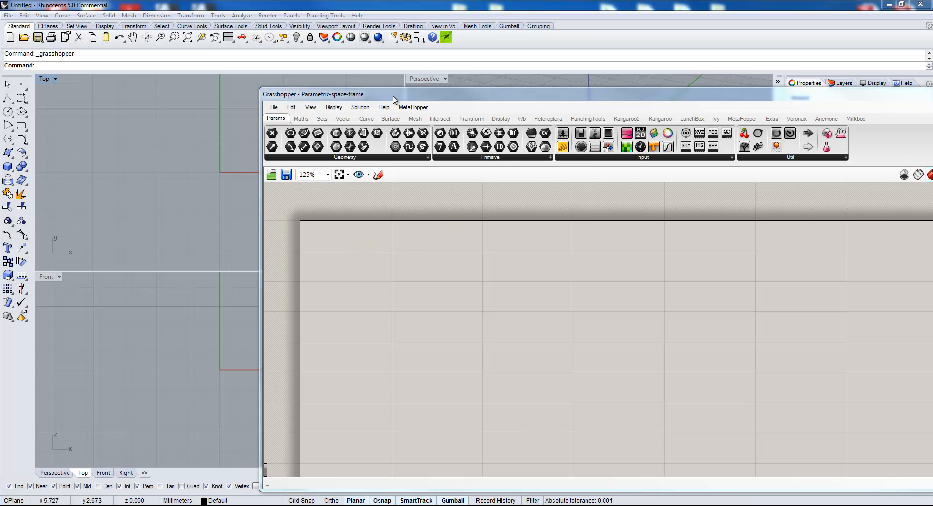
- Draw a wavy seven-point control-point curve about 169 mm long in the maximized Front view, dipping near the origin and descending toward its end
drag(394, 99, 330, 160)
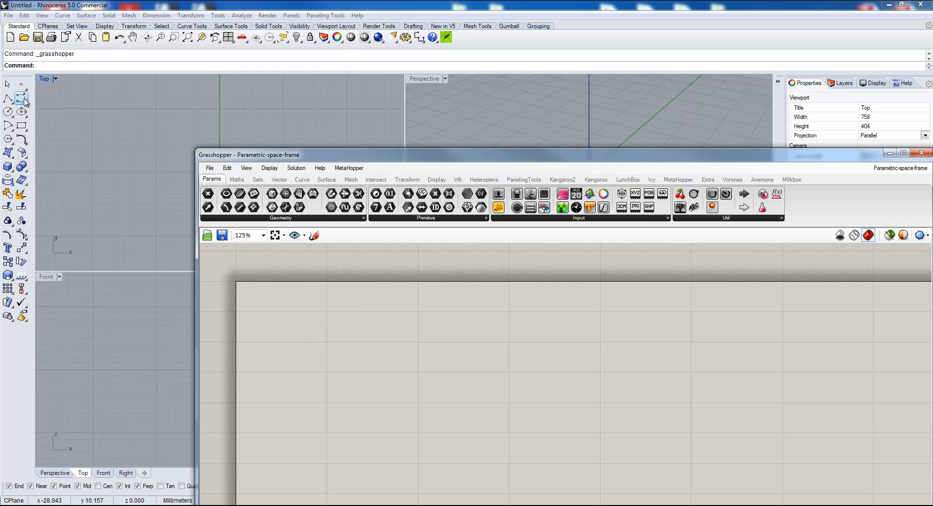
click(21, 98)
drag(295, 157, 711, 326)
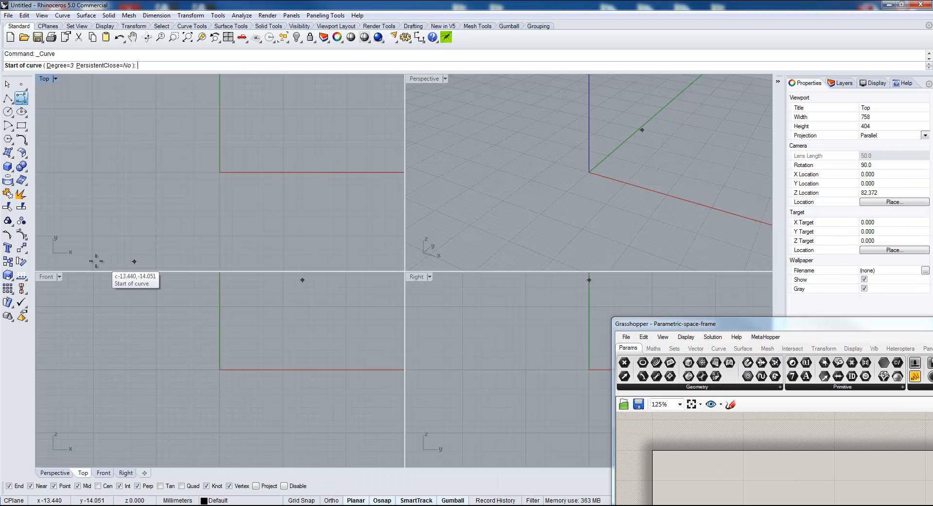
double_click(46, 276)
click(118, 124)
click(168, 107)
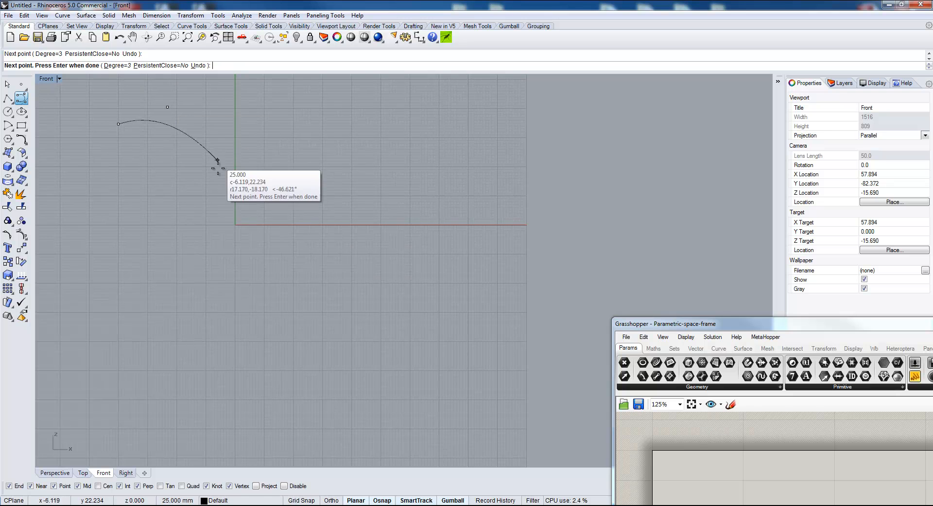
click(211, 184)
click(312, 131)
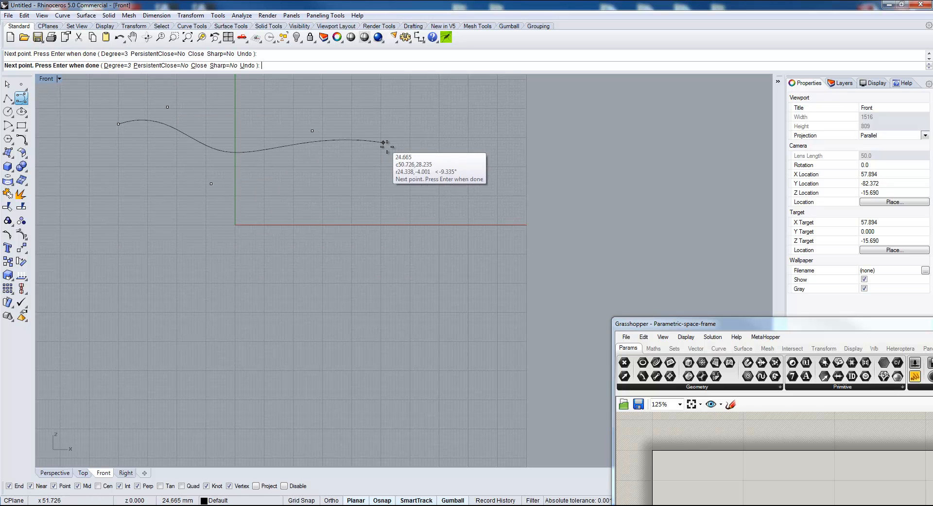
click(423, 165)
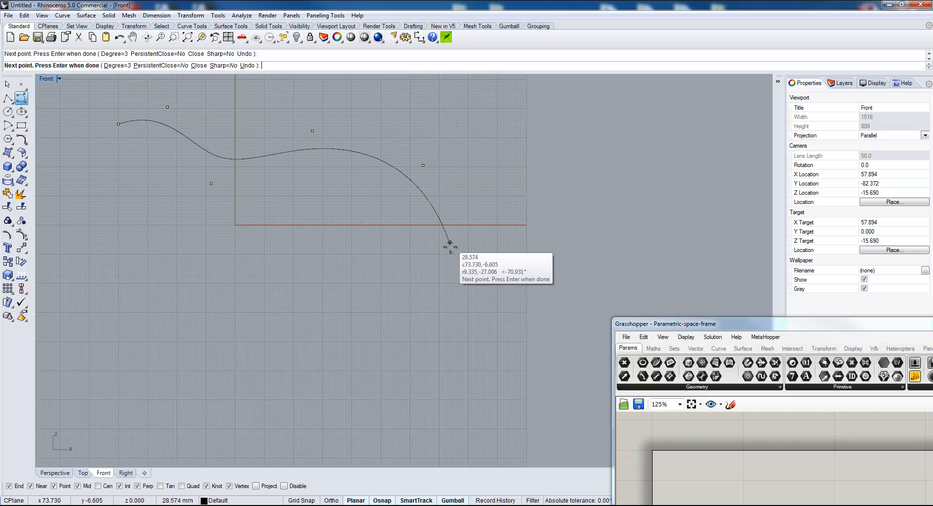
click(448, 266)
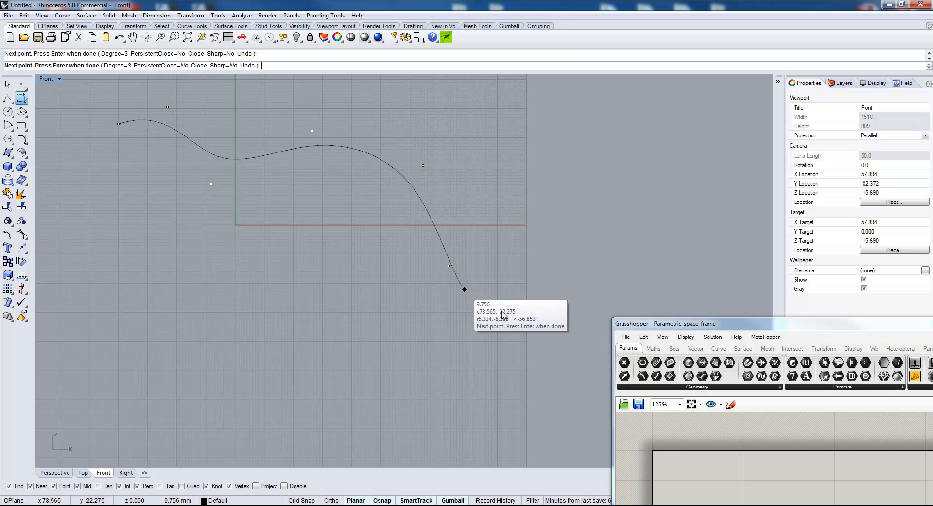
click(529, 297)
key(Return)
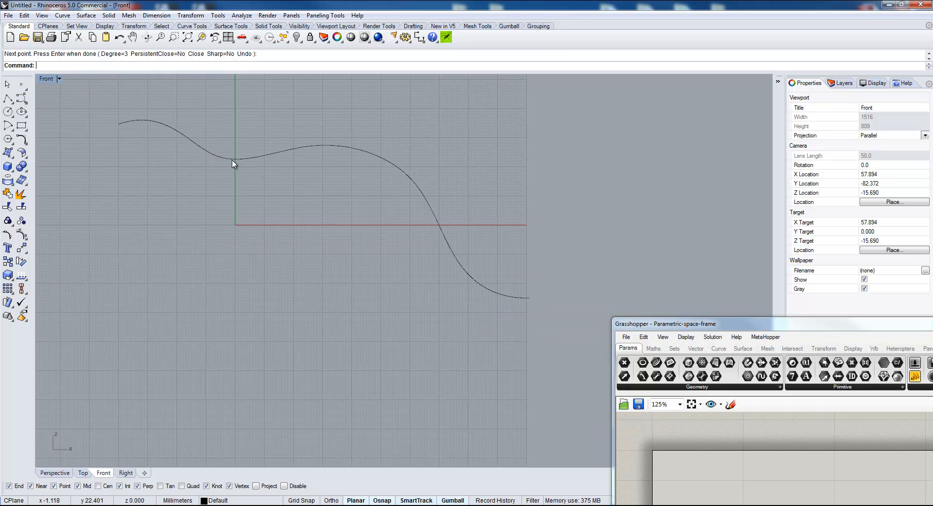
- Place a Curve parameter on the Grasshopper canvas and reference the drawn wavy curve in it
drag(684, 325, 534, 178)
drag(506, 214, 553, 344)
right_click(556, 345)
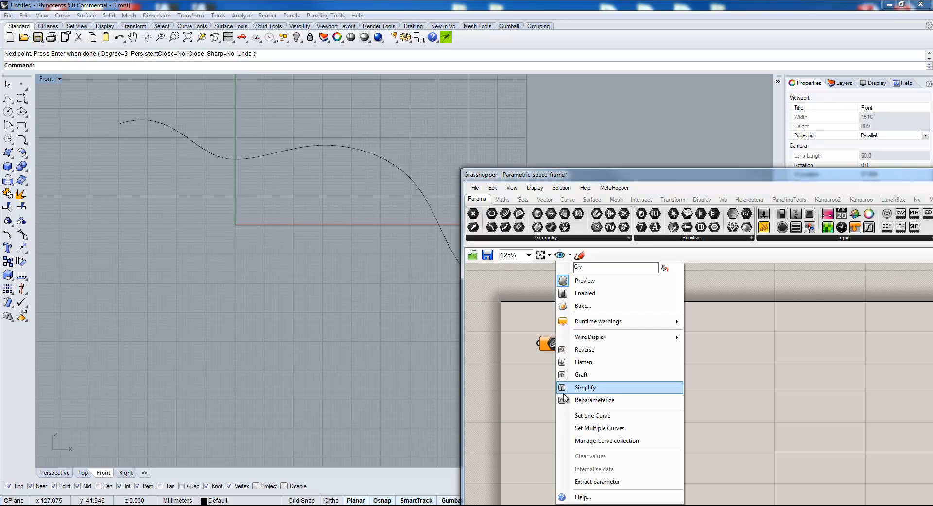
click(589, 416)
click(124, 121)
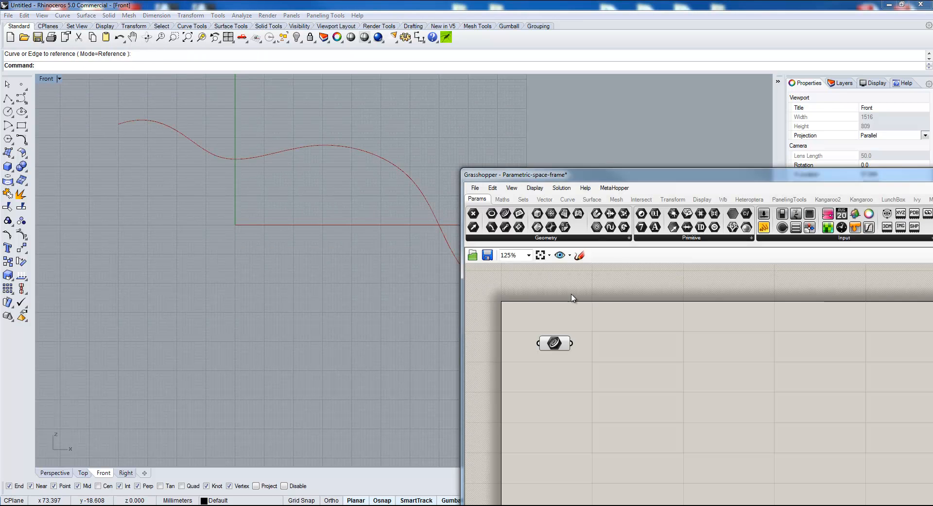
- Add a number slider with the value 10.5 beneath the Curve parameter
double_click(563, 362)
text(10)
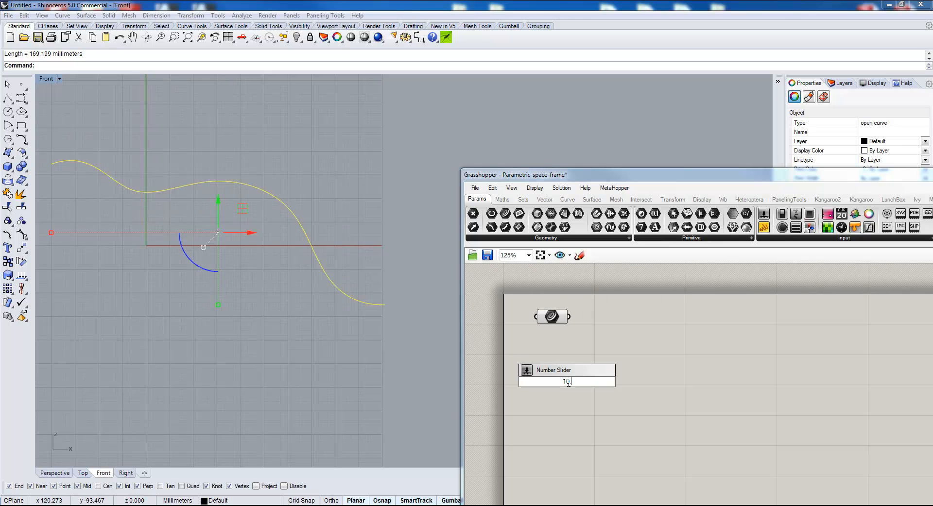
text(.5)
key(Return)
drag(592, 382, 586, 361)
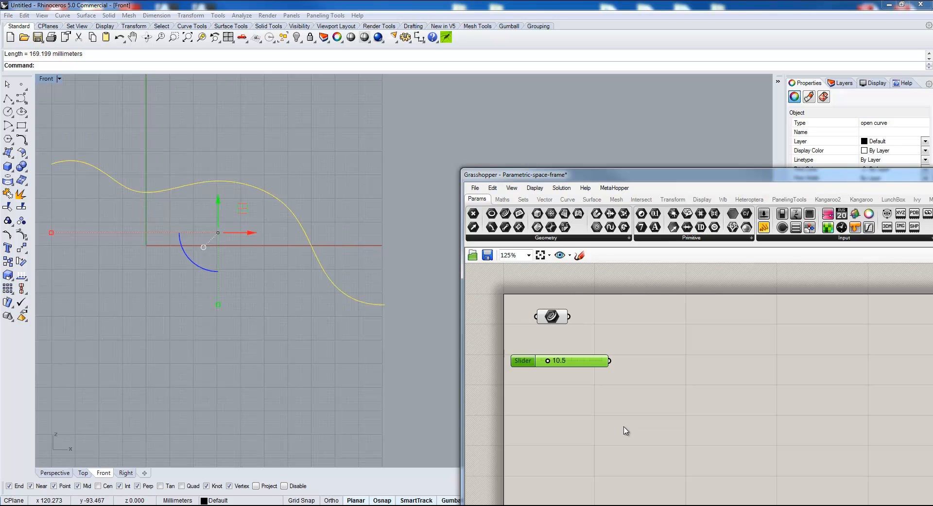
- Add a Boolean Toggle beneath the number slider
click(564, 425)
double_click(576, 392)
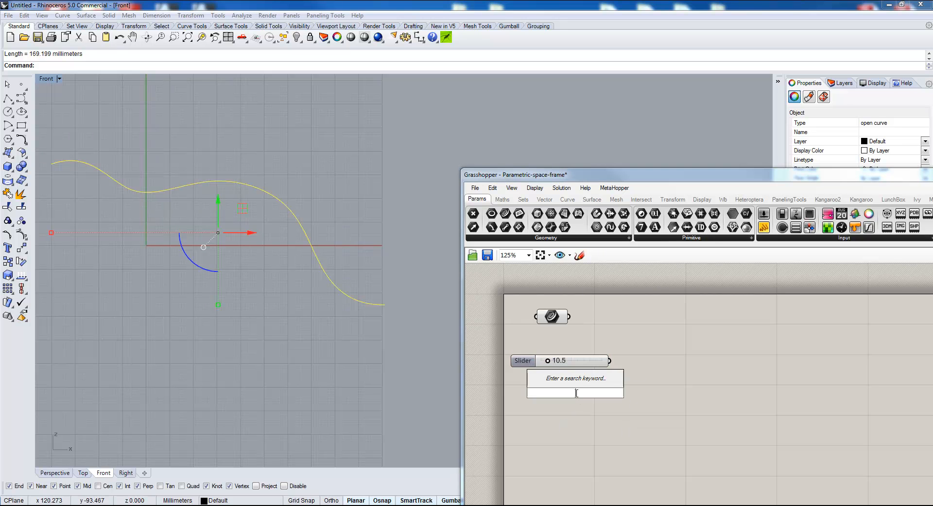
text(BOOL)
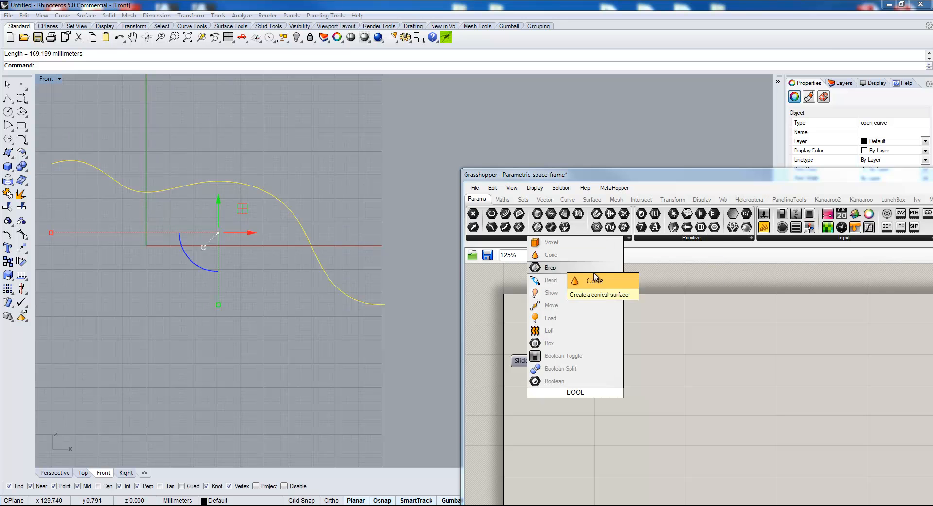
click(603, 357)
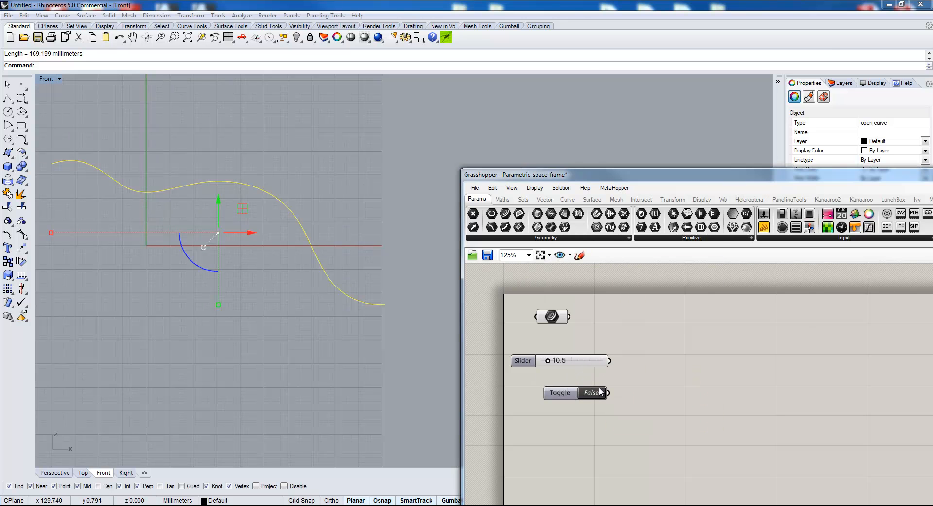
- Place the PanelingTools Divide Distance component and connect the Curve parameter to its C input and the slider to D
drag(652, 177, 588, 102)
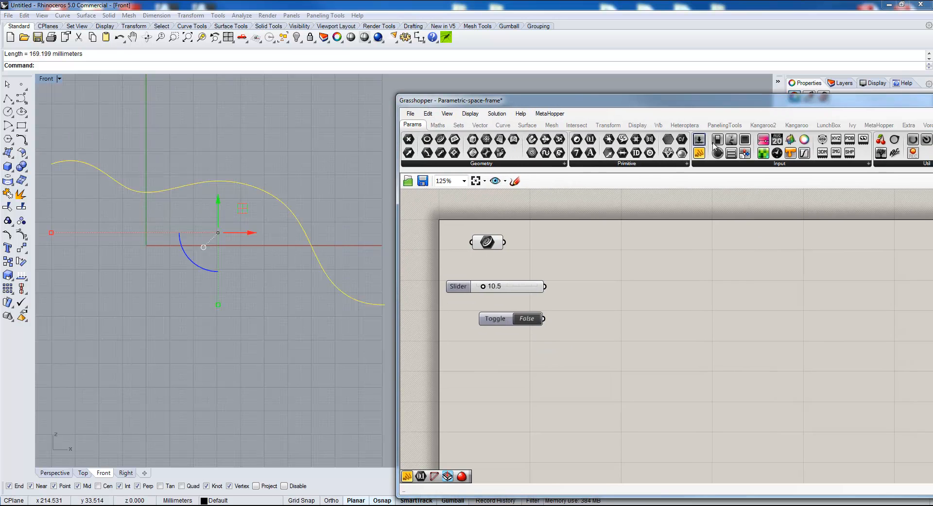
click(731, 125)
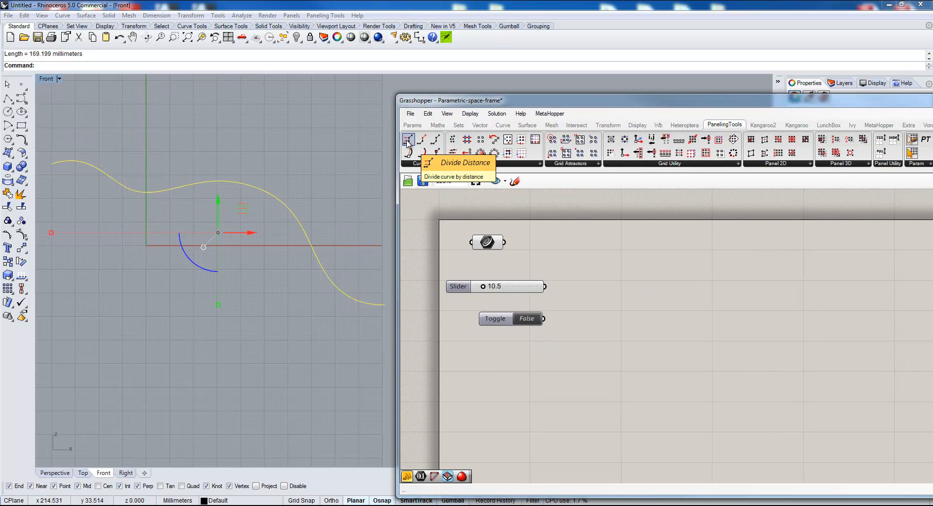
drag(408, 141, 614, 287)
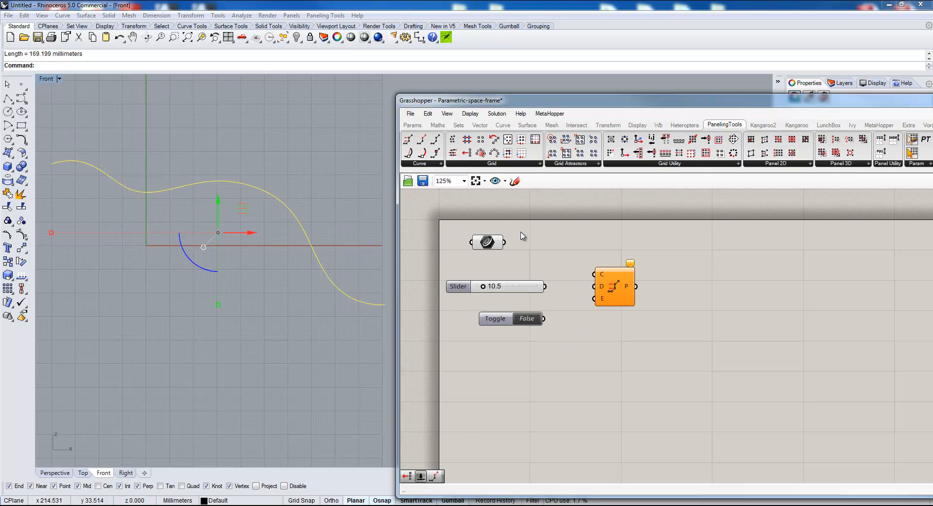
drag(506, 244, 594, 287)
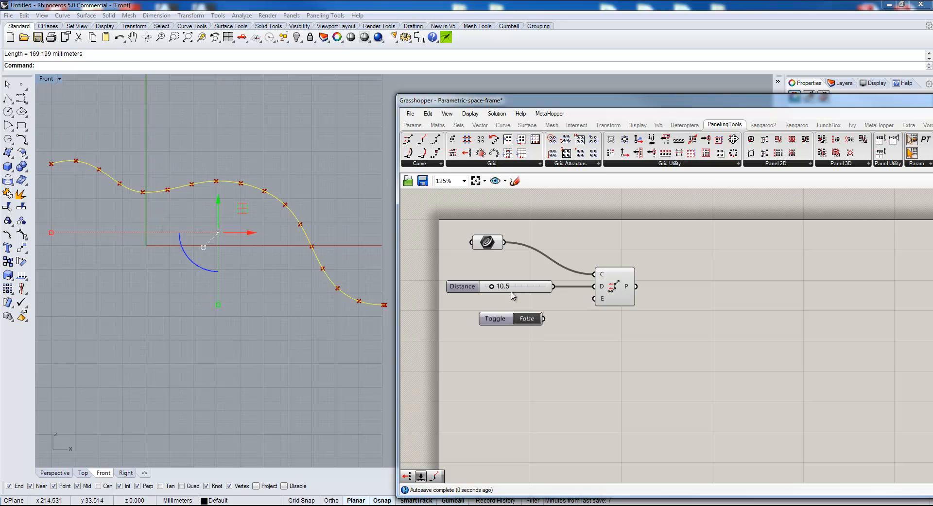
- Set the division distance slider to 12.9 and connect the False toggle to the AddEnd input
drag(491, 289, 493, 287)
drag(471, 100, 509, 93)
drag(518, 284, 518, 281)
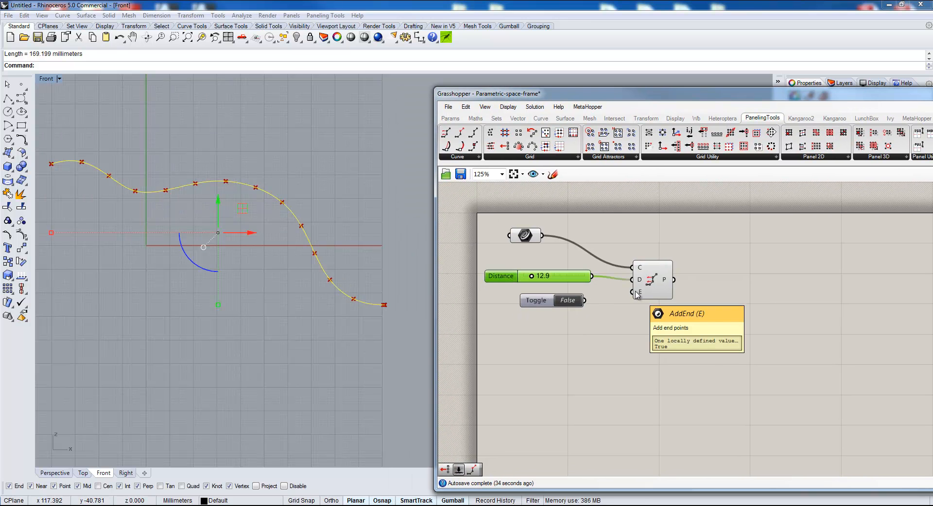
drag(585, 300, 633, 293)
drag(550, 300, 552, 295)
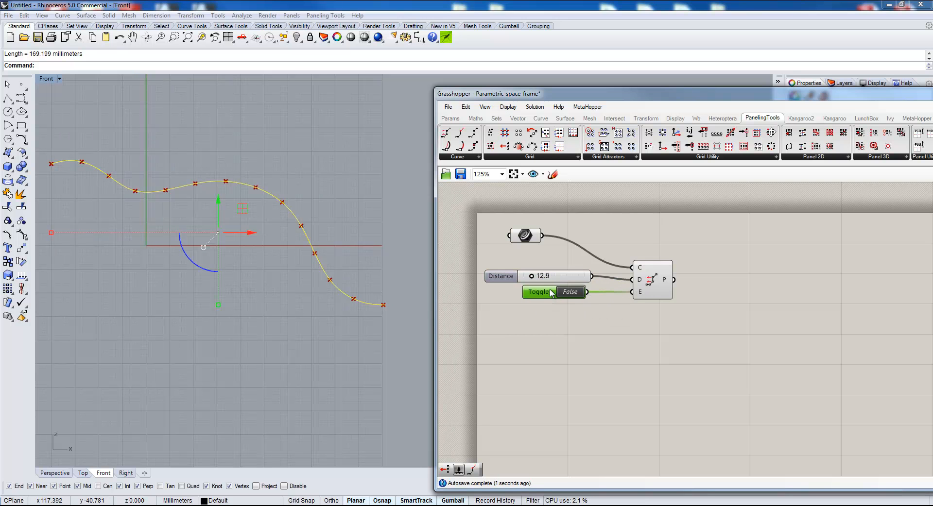
- Place the PanelingTools grid component with P, D, N and S inputs and feed the divided curve points into P
scroll(310, 310, up, 6)
scroll(299, 311, up, 2)
scroll(296, 311, down, 8)
right_drag(140, 307, 224, 316)
right_drag(700, 353, 657, 333)
drag(505, 146, 699, 278)
drag(630, 260, 701, 295)
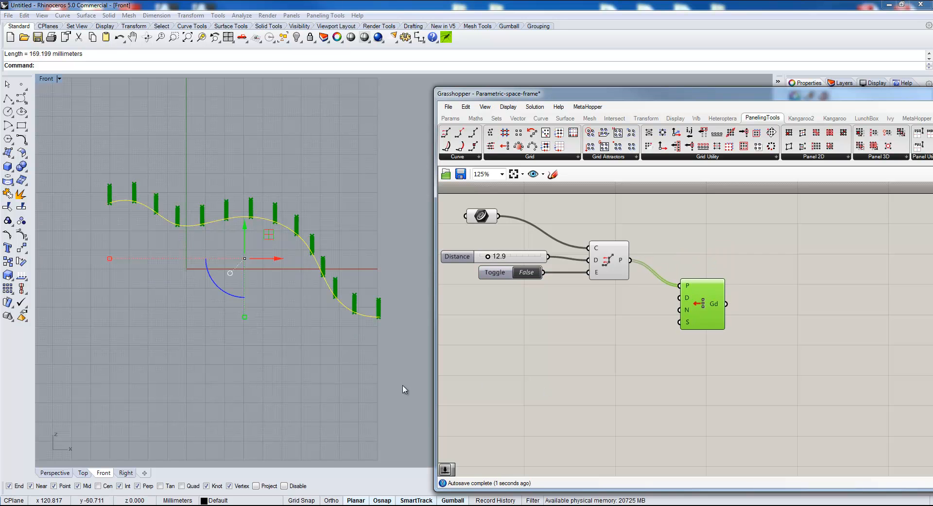
- Add a Unit Y vector and connect it to the grid component's D input
double_click(626, 337)
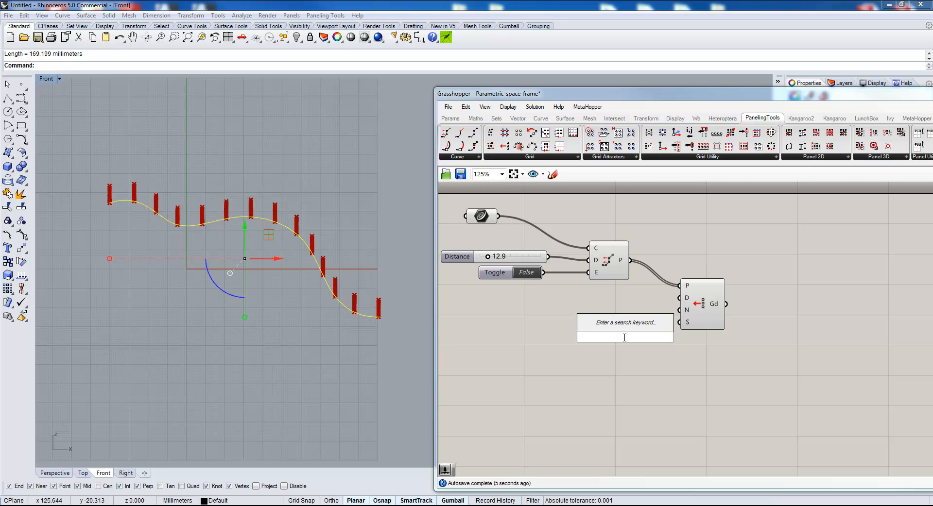
text(y)
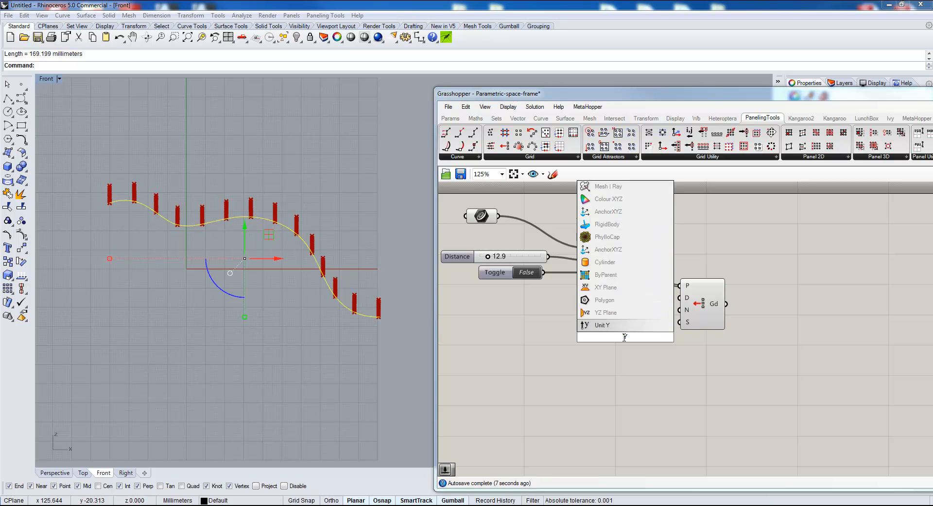
key(Return)
drag(624, 342, 679, 298)
drag(624, 317, 640, 299)
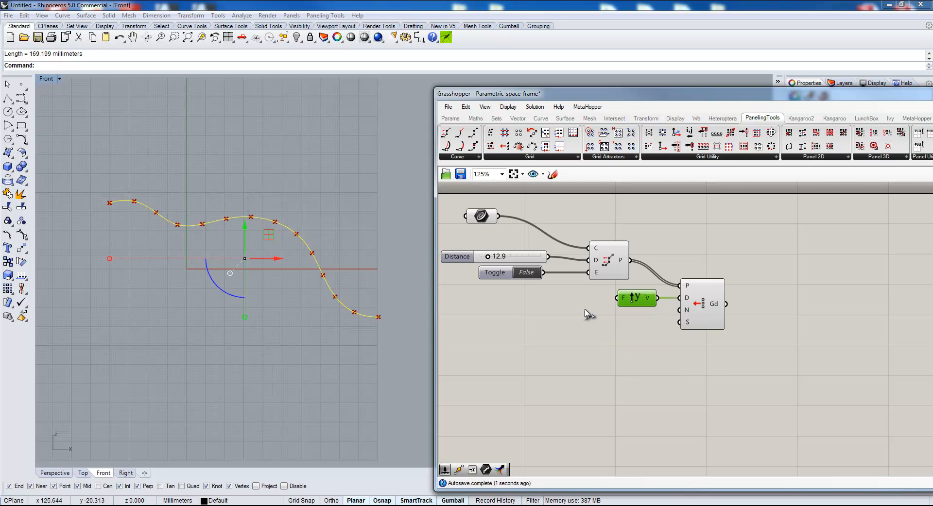
- Maximize the Perspective view and examine the rows of grid points along the curve from an angle
click(45, 82)
double_click(43, 81)
scroll(241, 365, down, 2)
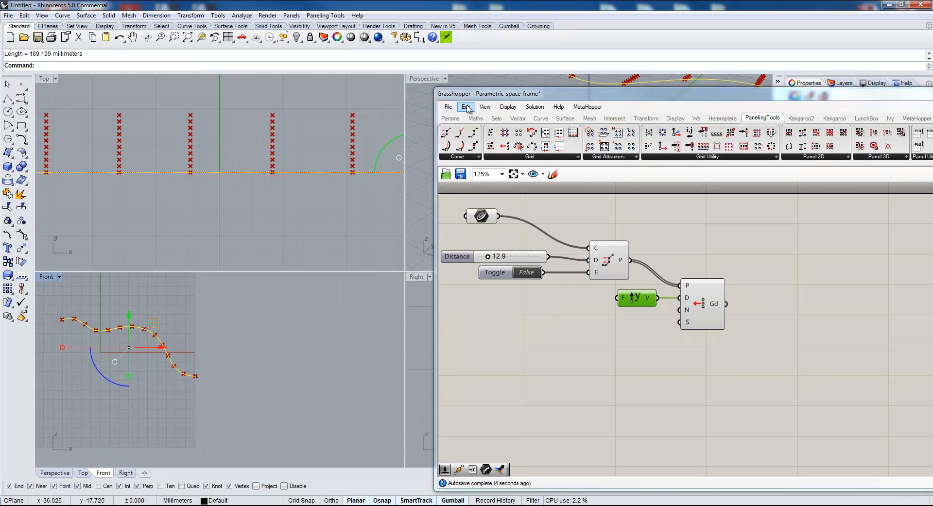
drag(474, 99, 532, 140)
double_click(424, 79)
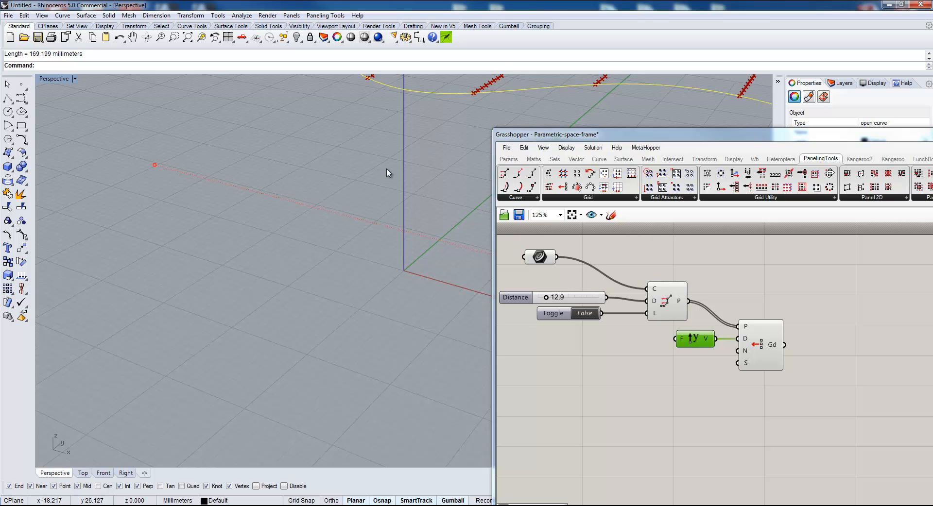
right_drag(402, 152, 224, 272)
right_drag(737, 391, 718, 373)
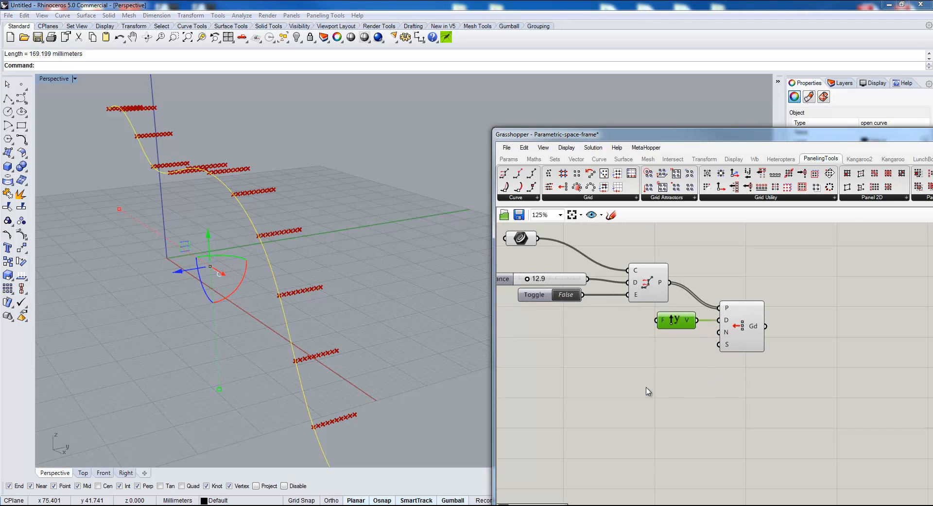
- Add a number slider with the value 15 and connect it to the grid component's N input
double_click(632, 372)
text(15)
key(Return)
drag(681, 372, 682, 345)
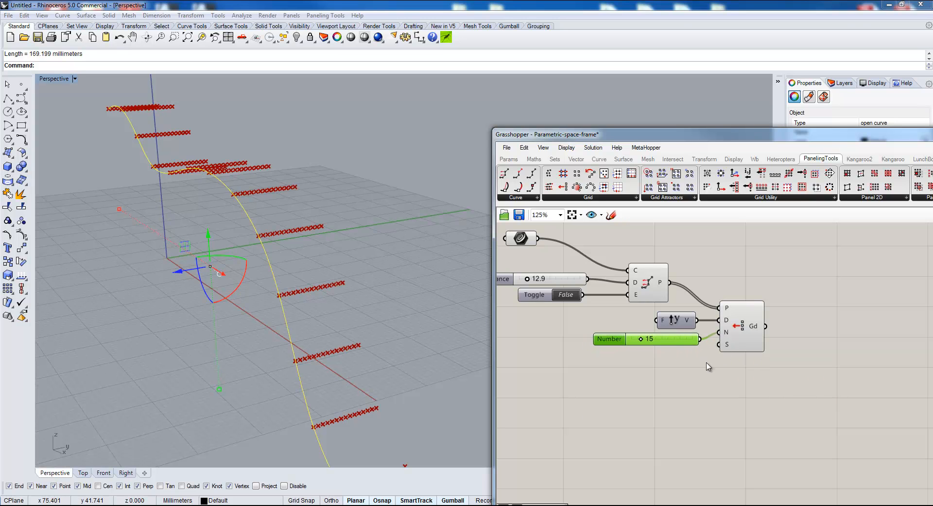
- Add another slider with three-decimal real-number rounding, connect it to the grid component's S input and set it to 16.600
double_click(611, 393)
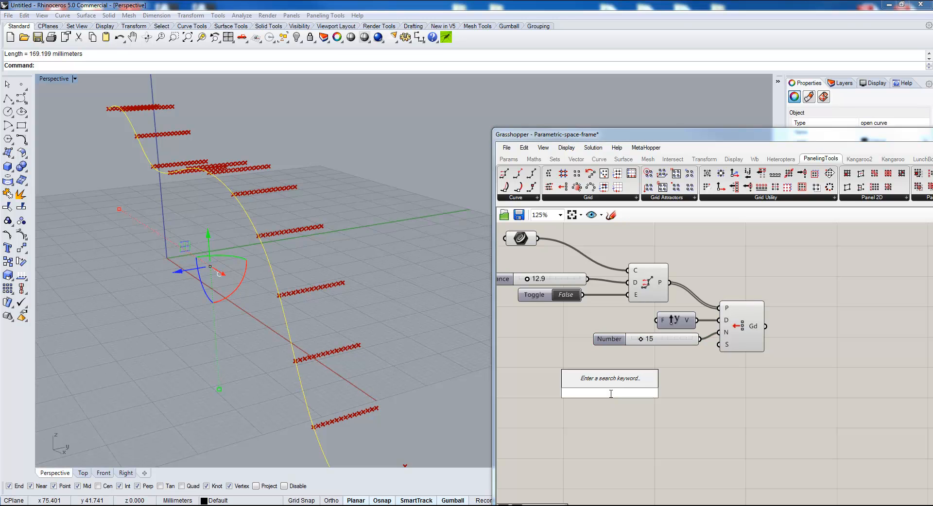
text(3)
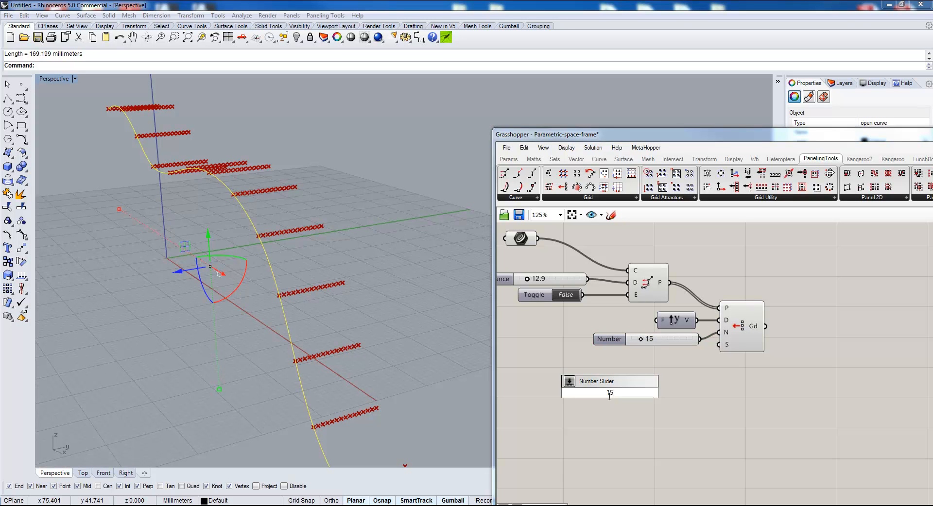
key(Return)
right_click(644, 394)
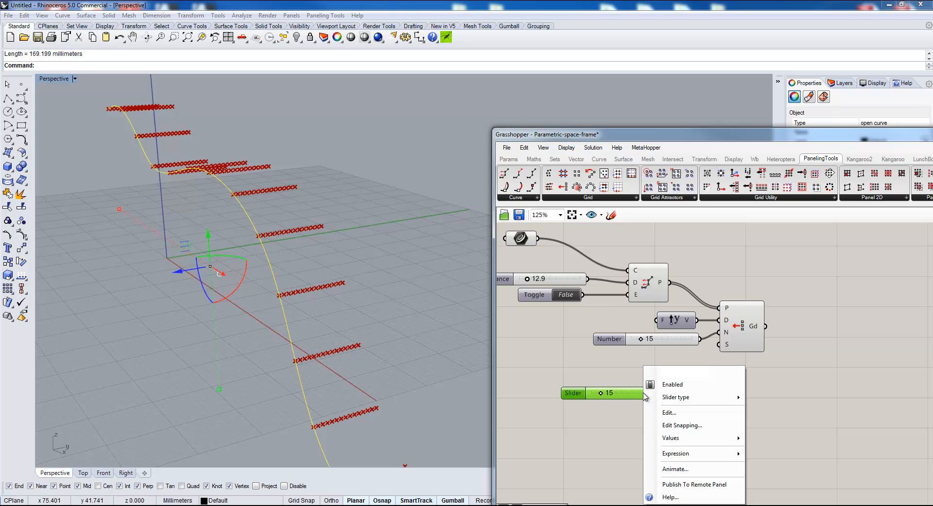
click(669, 413)
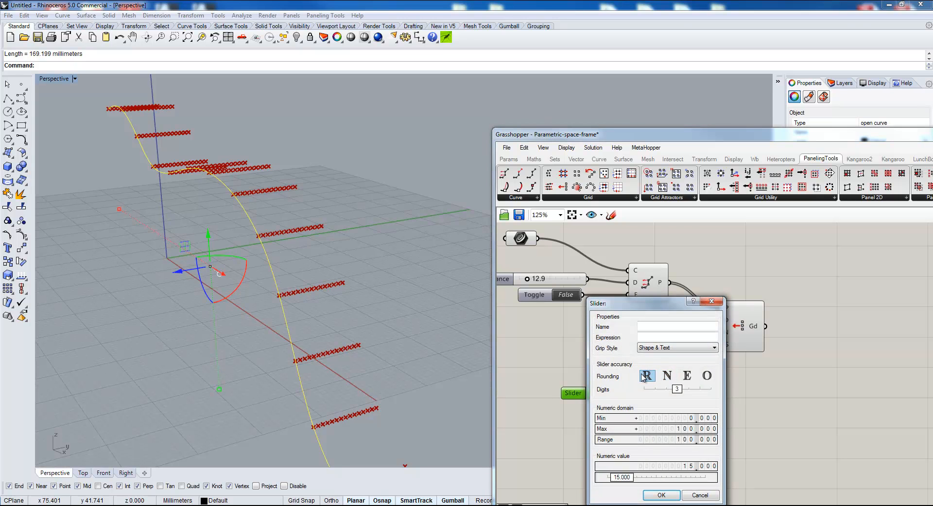
click(661, 495)
drag(660, 393, 719, 345)
drag(630, 397, 639, 357)
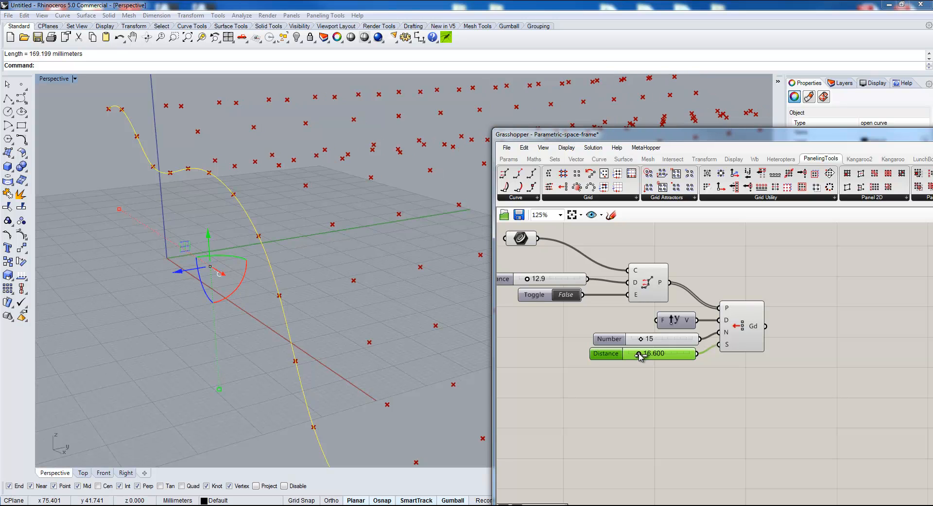
- Examine the full point grid from several angles in the Perspective view
click(632, 387)
right_drag(483, 356, 341, 246)
scroll(350, 255, down, 6)
ctrl+right_drag(280, 254, 280, 246)
shift+right_drag(369, 244, 269, 243)
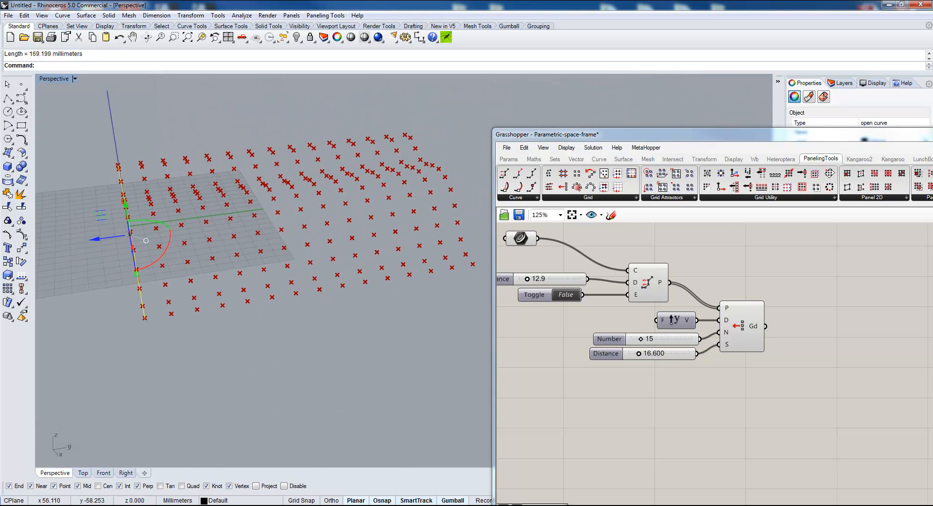
right_drag(151, 279, 161, 285)
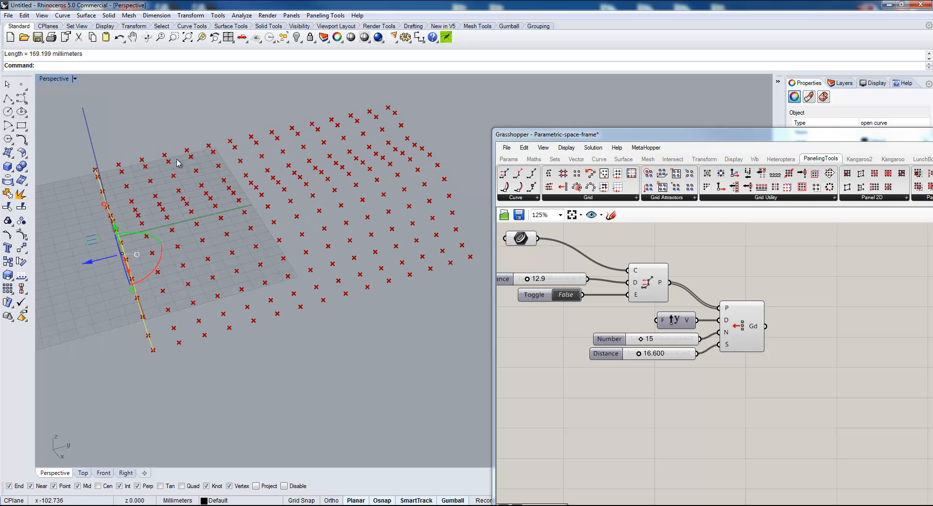
- Add a Center Grid component and connect the extended point grid's Gd output to its Gd input
scroll(165, 331, up, 6)
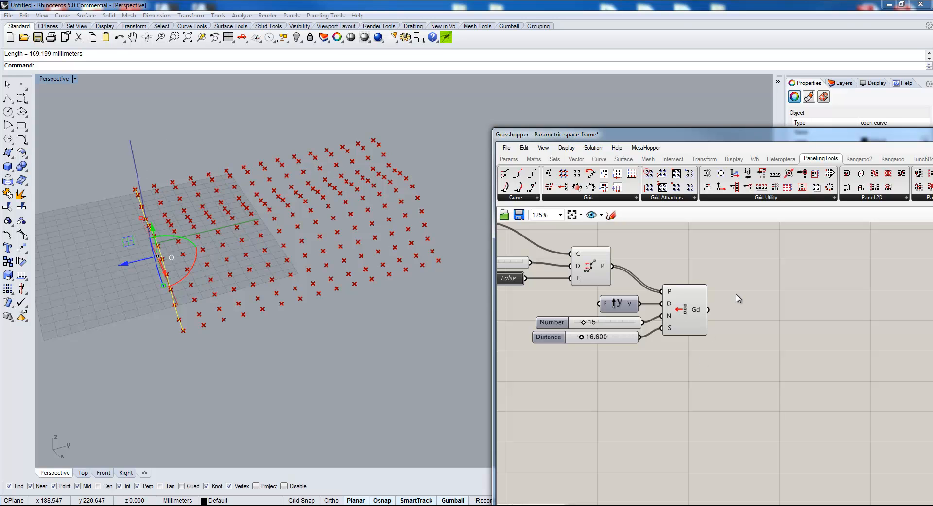
double_click(748, 318)
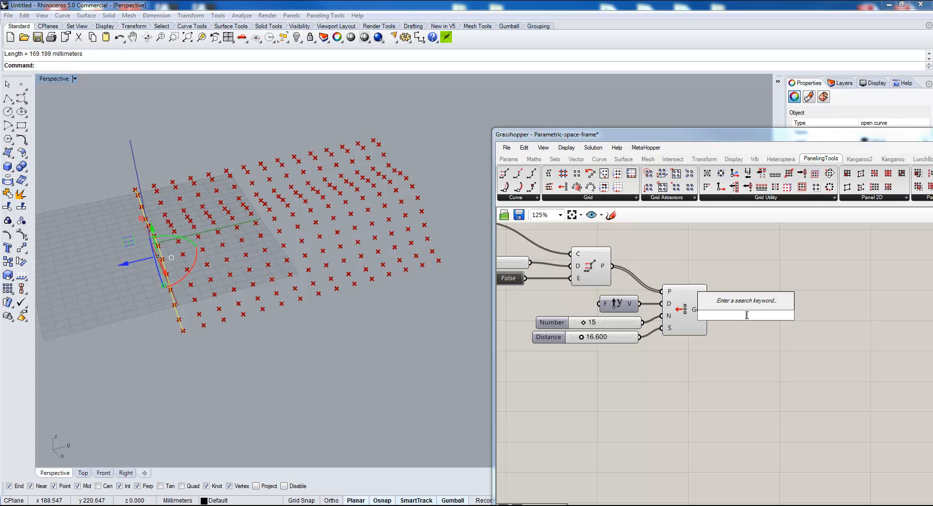
click(726, 253)
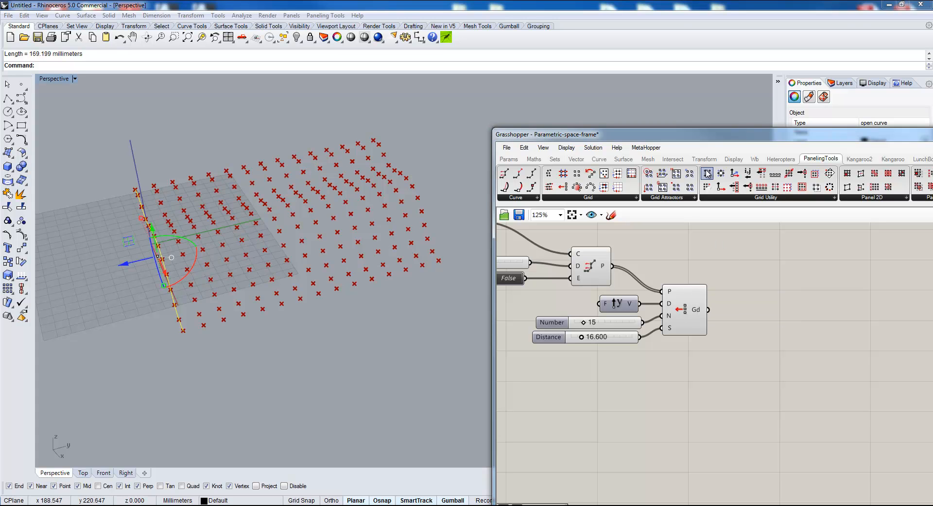
drag(707, 174, 770, 283)
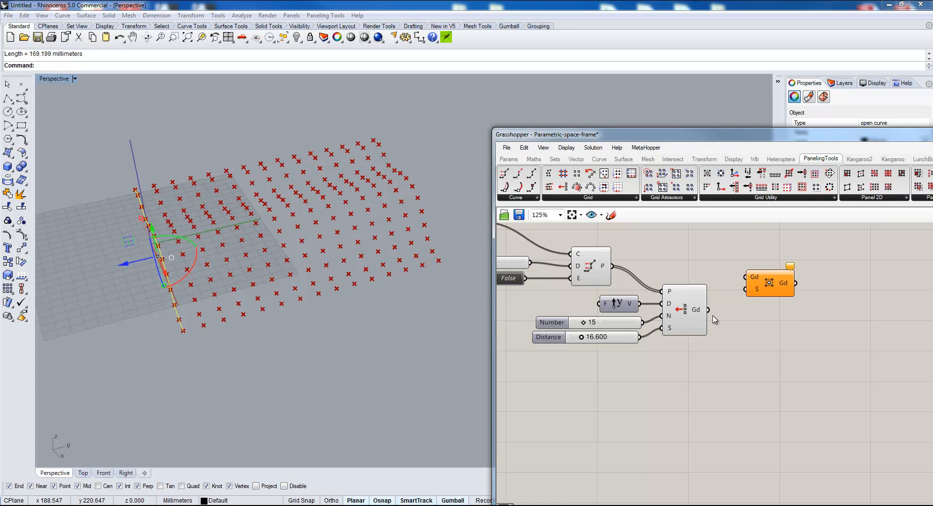
drag(708, 309, 747, 320)
click(715, 363)
click(688, 314)
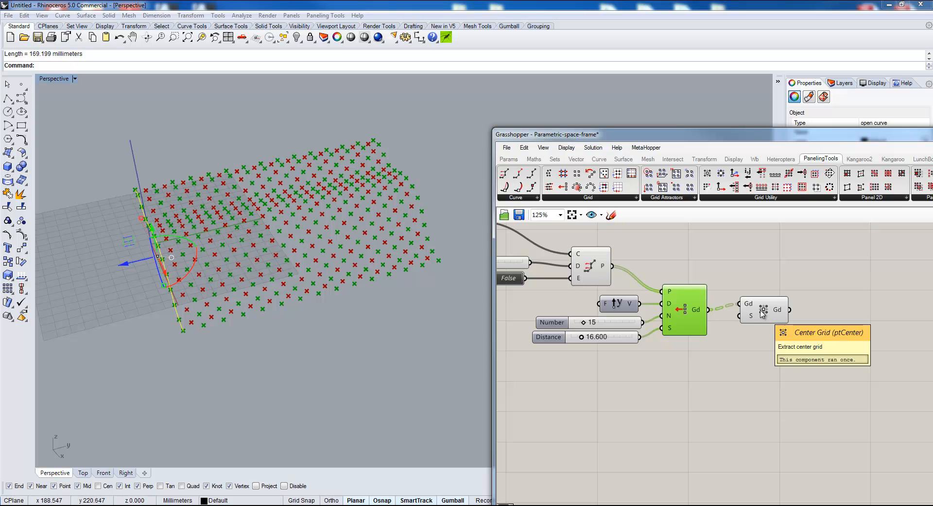
- Simplify the Gd output of the Center Grid component
click(762, 314)
right_drag(797, 359, 705, 364)
right_click(692, 316)
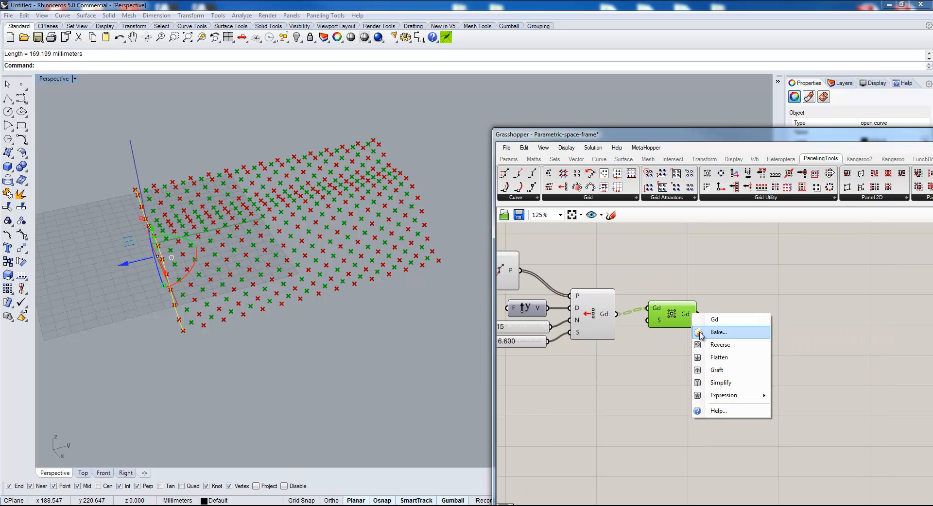
click(714, 384)
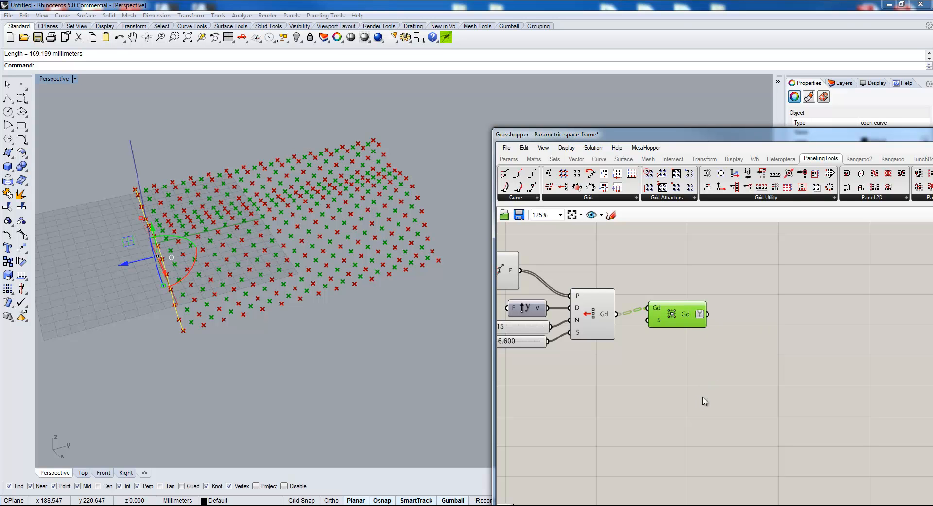
click(747, 397)
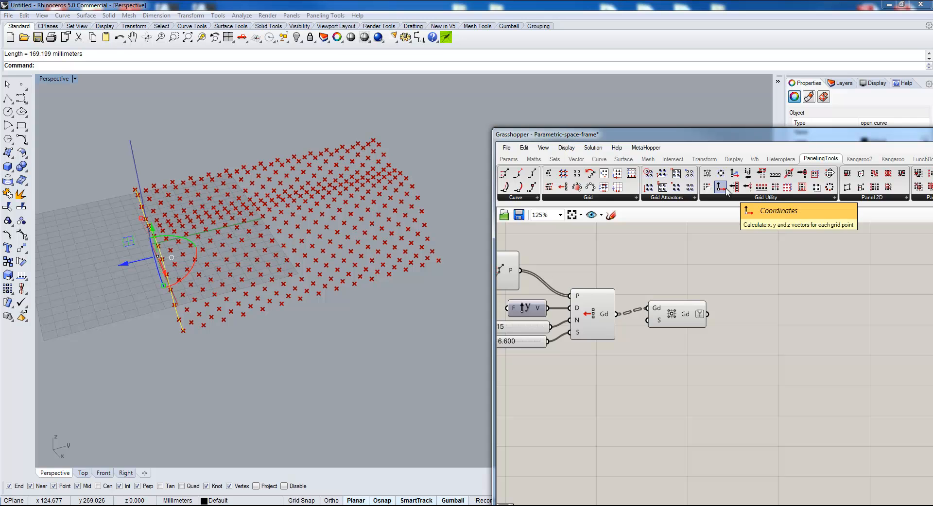
- Add a Coordinates component beside Center Grid and connect the simplified center grid to its Gd input
drag(727, 189, 764, 346)
right_drag(709, 390, 582, 337)
drag(587, 276, 620, 287)
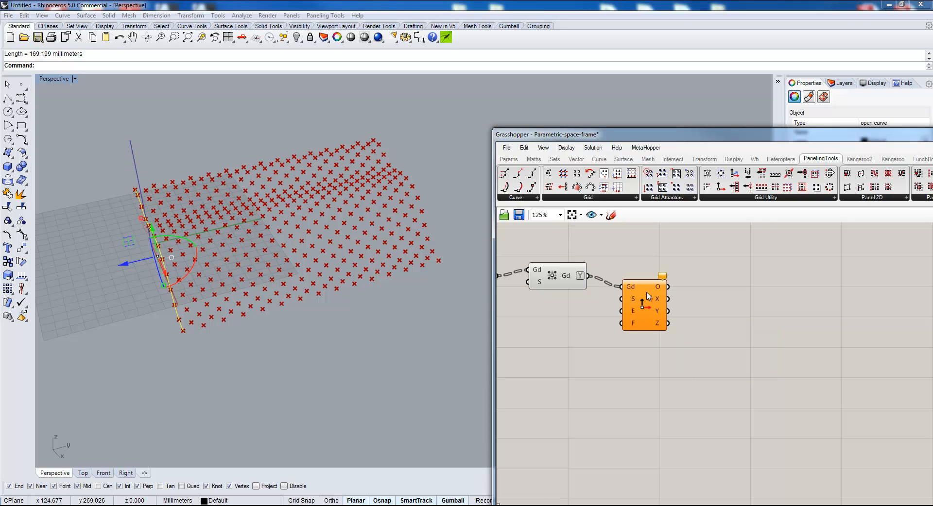
drag(648, 313, 655, 300)
click(615, 372)
- Add an Amplitude component and connect the Z output of the Coordinates component to its V input
double_click(720, 335)
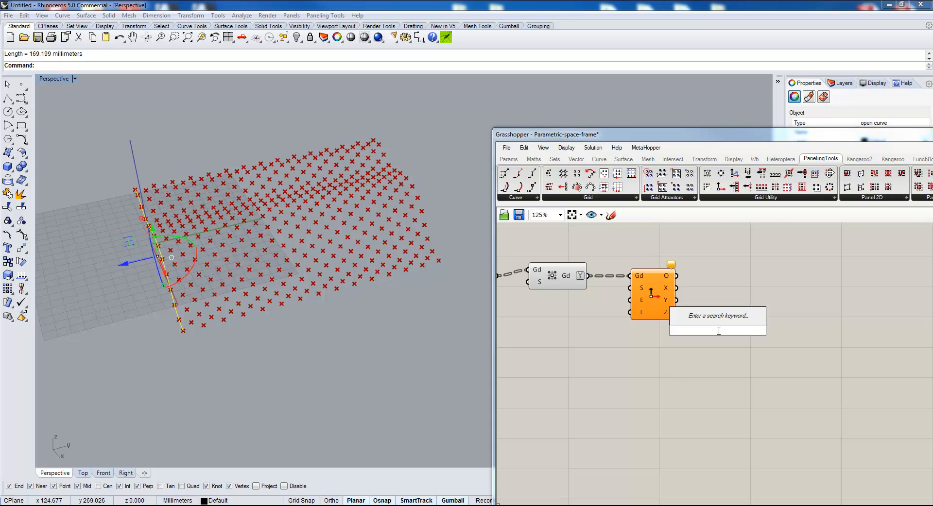
text(AMPLI)
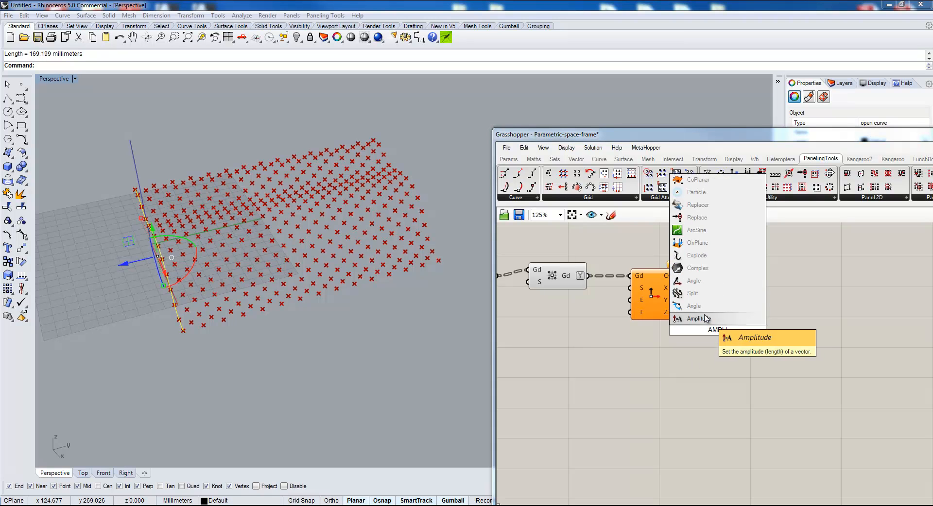
click(705, 319)
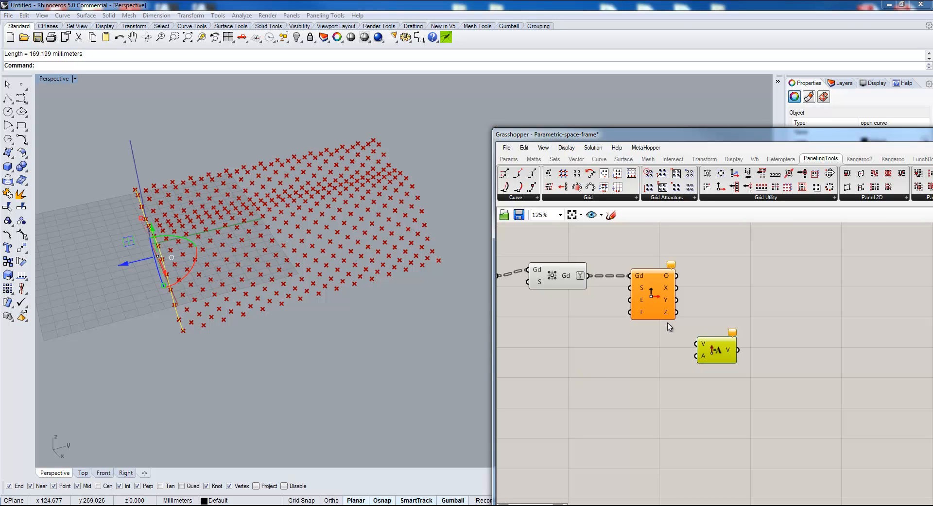
drag(707, 353, 699, 321)
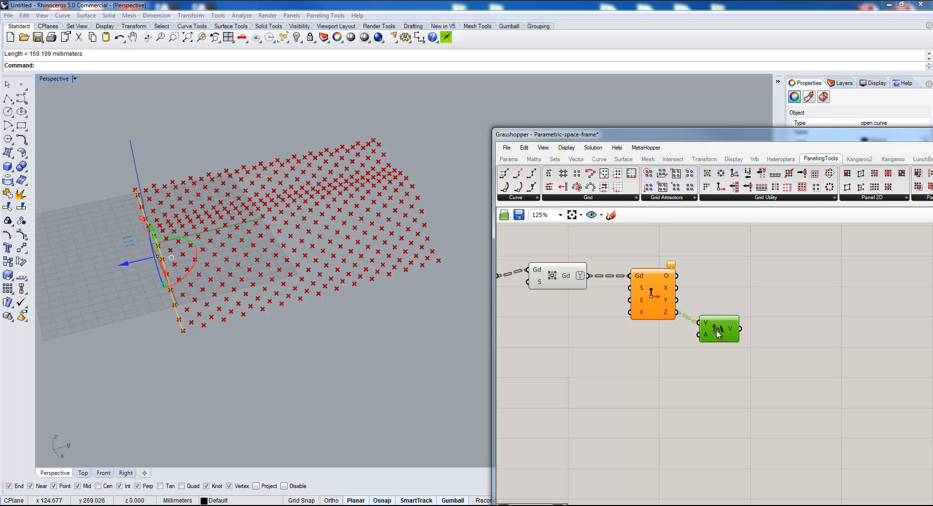
- Add a number slider set to 5.50 and connect it to the Amplitude component's A input
double_click(626, 365)
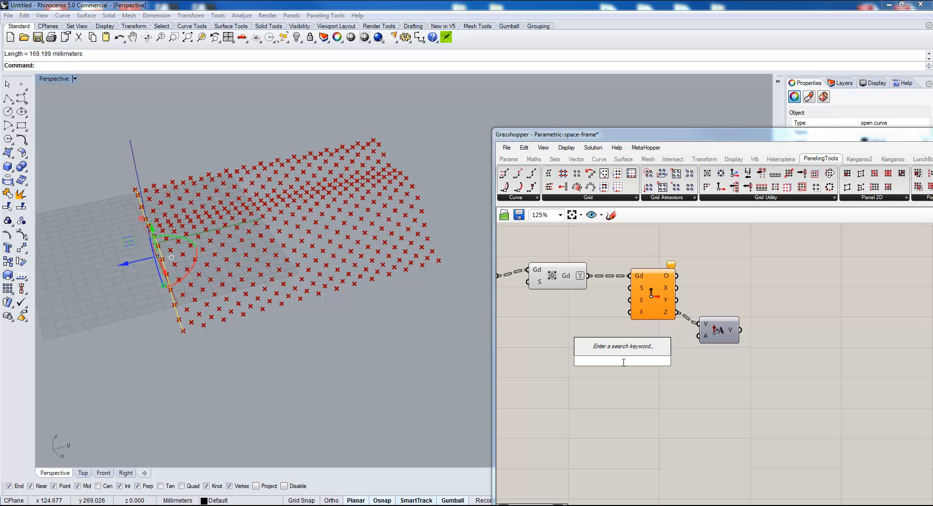
text(5.50)
key(Return)
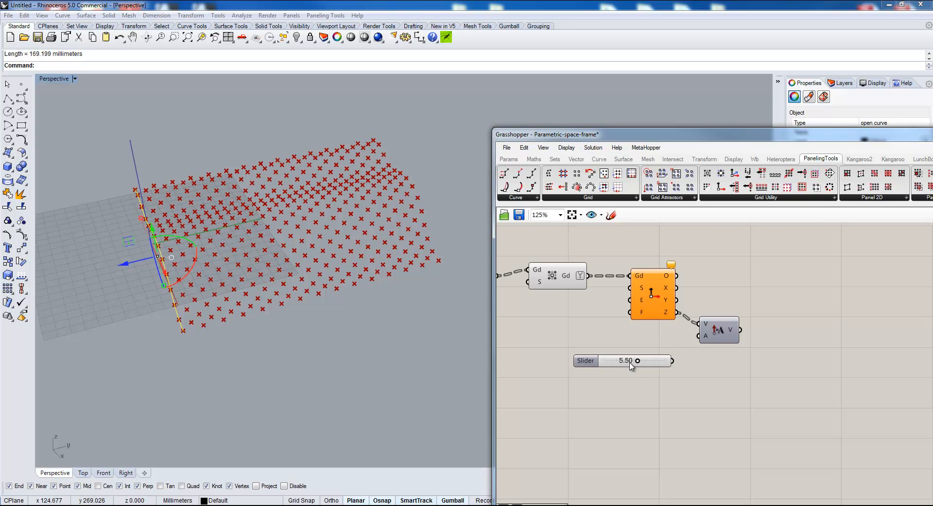
- Add a Move component, connecting the amplitude vector to its T input and the center grid to its G input
double_click(767, 285)
text(move)
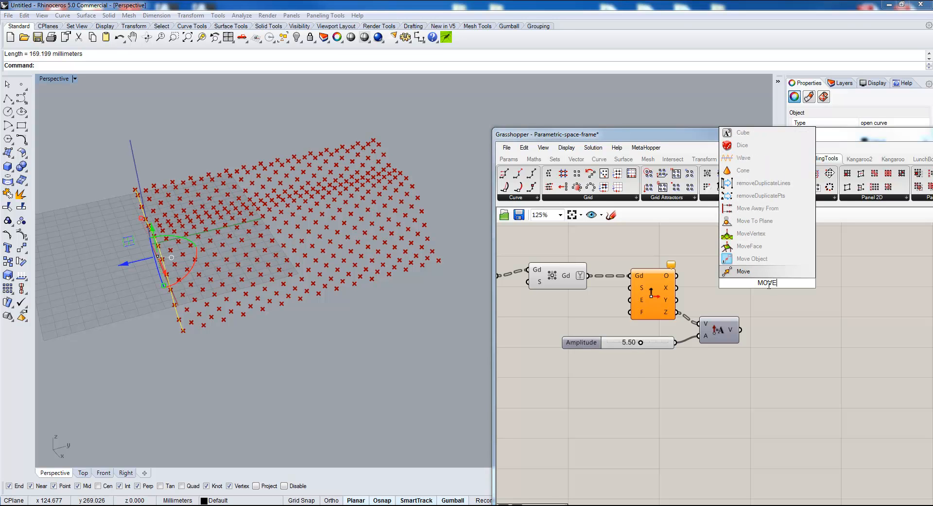
key(Return)
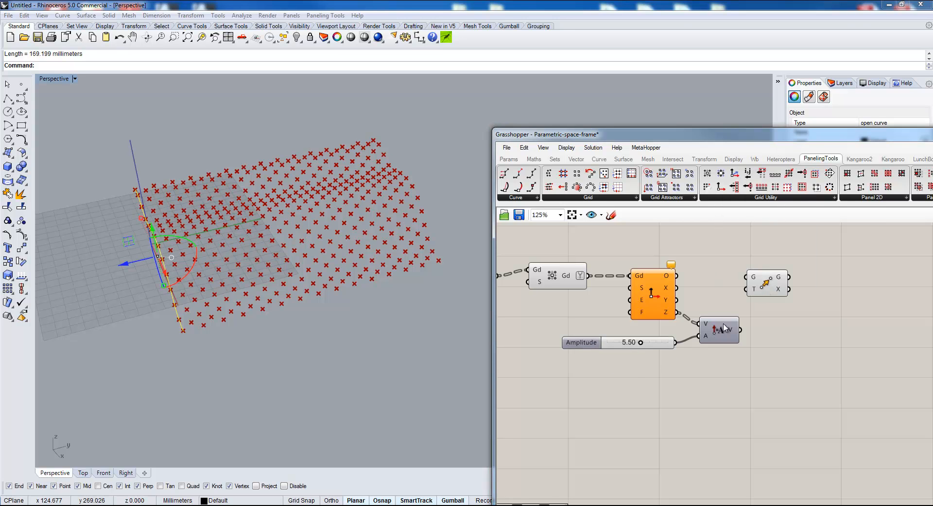
drag(743, 333, 746, 289)
right_drag(587, 309, 618, 370)
click(590, 333)
drag(619, 320, 828, 372)
right_drag(185, 191, 280, 161)
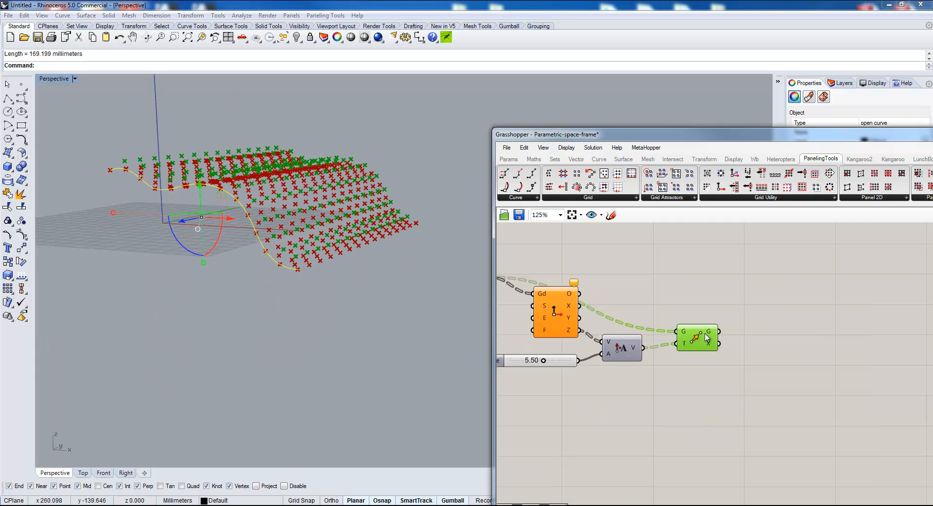
drag(707, 336, 694, 324)
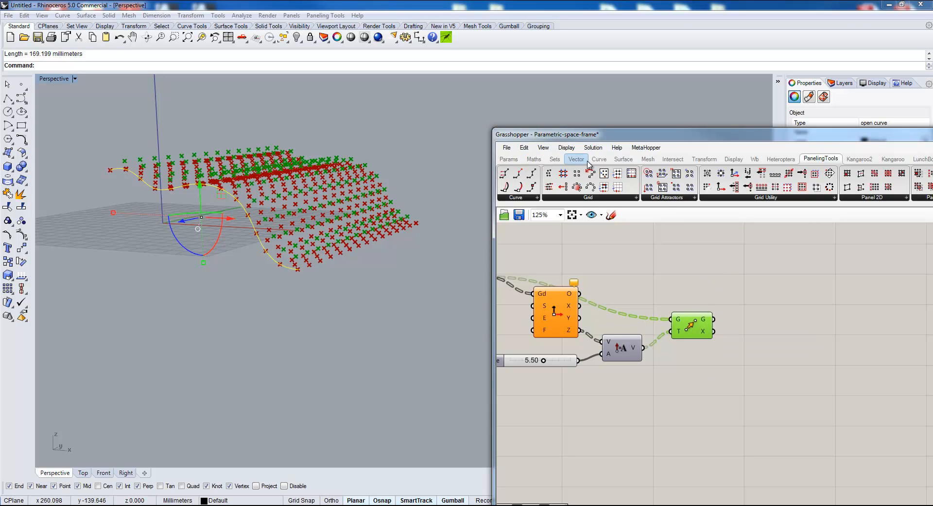
- Shift the Grasshopper window to free canvas space and place a Sphere component beside the Move component
click(623, 159)
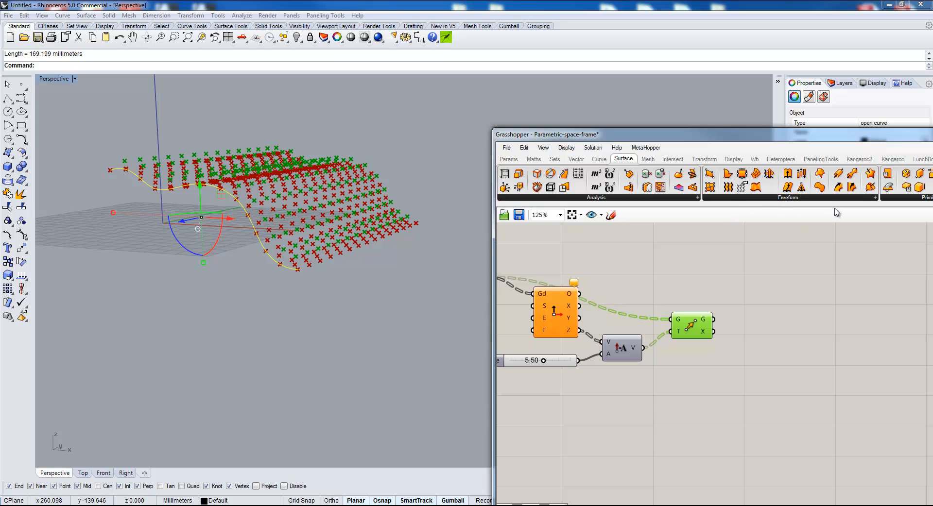
drag(775, 138, 547, 118)
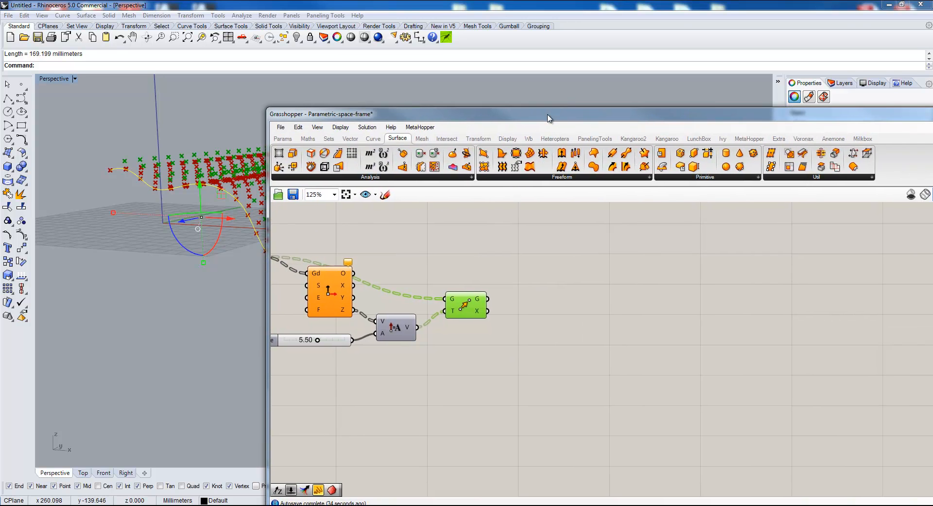
drag(723, 169, 534, 271)
right_drag(526, 306, 524, 328)
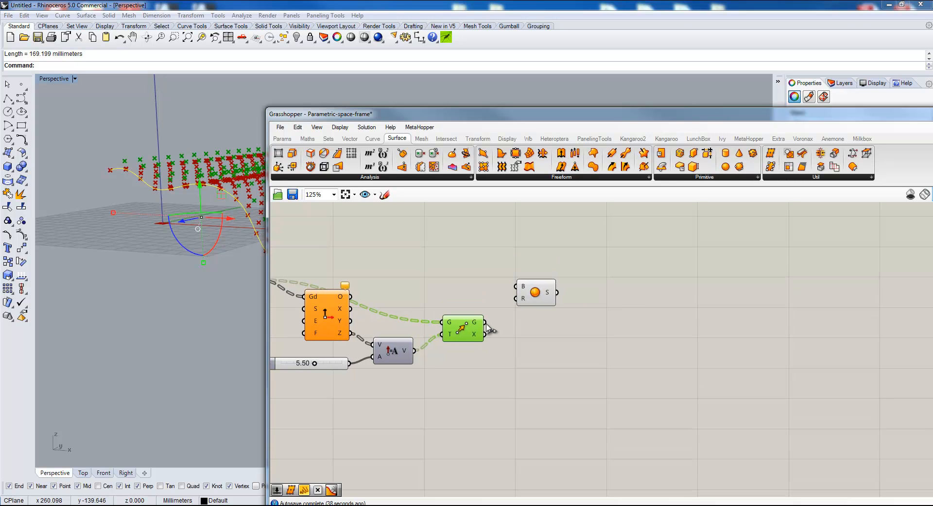
- Add a number slider set to 0.26 and connect it to the Sphere component's R input
double_click(462, 283)
text(0.15)
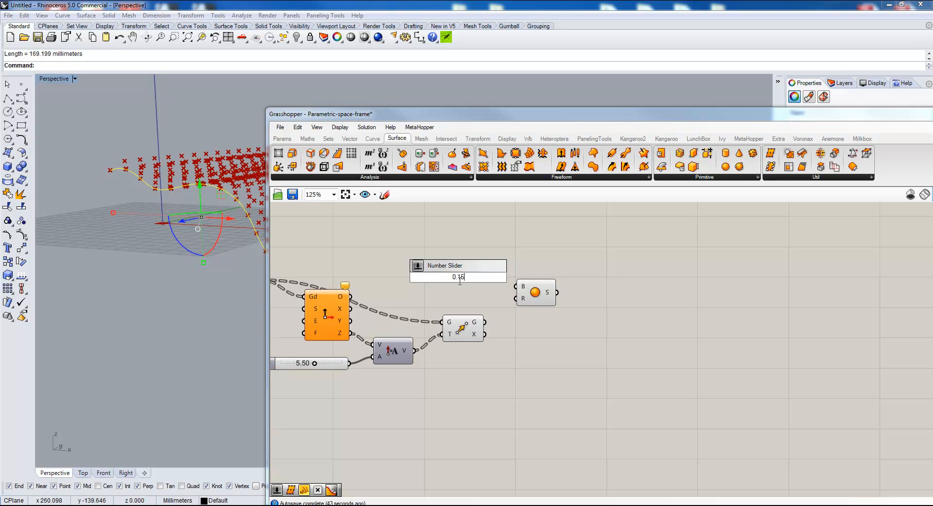
key(Return)
drag(481, 280, 533, 292)
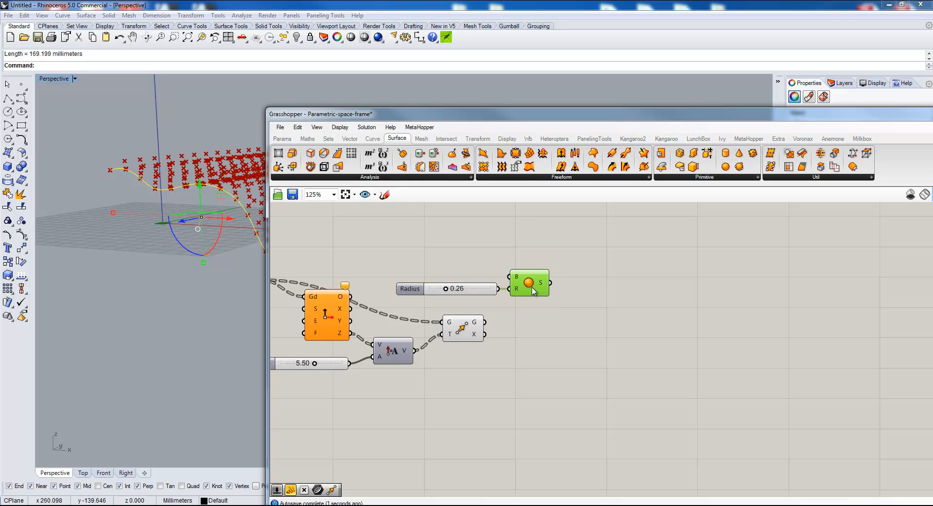
- Connect both the moved center grid and the original point grid to the Sphere's B input, and set the radius to 0.32
drag(485, 322, 509, 277)
right_drag(468, 308, 597, 387)
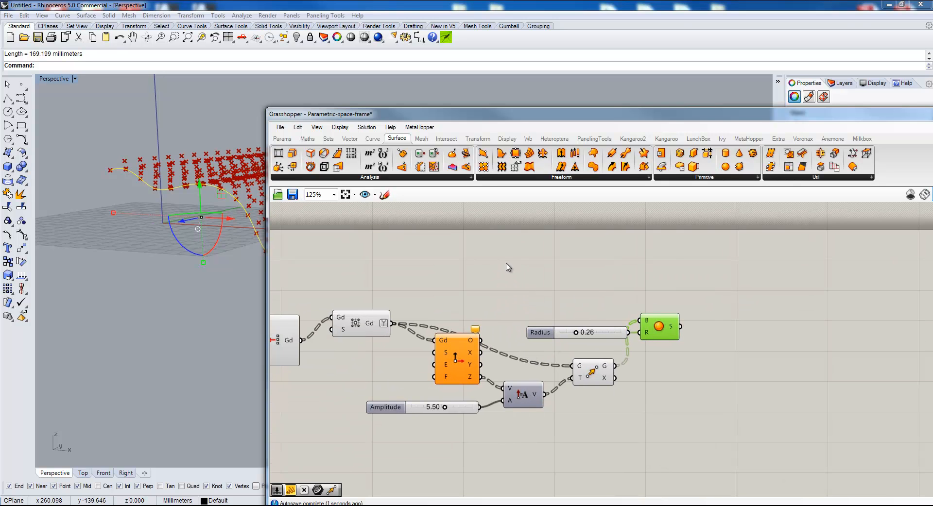
right_drag(508, 267, 551, 312)
right_drag(344, 367, 411, 365)
drag(392, 386, 746, 372)
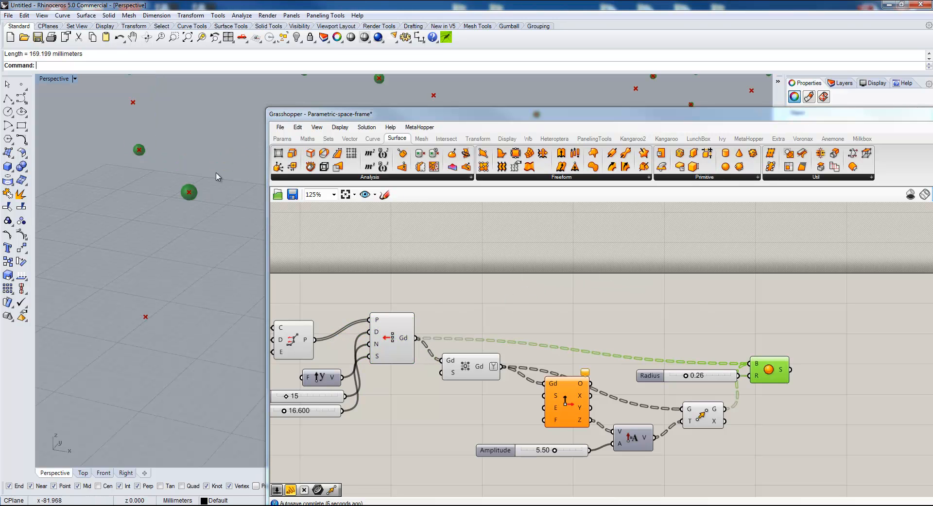
scroll(209, 201, down, 10)
scroll(209, 214, up, 4)
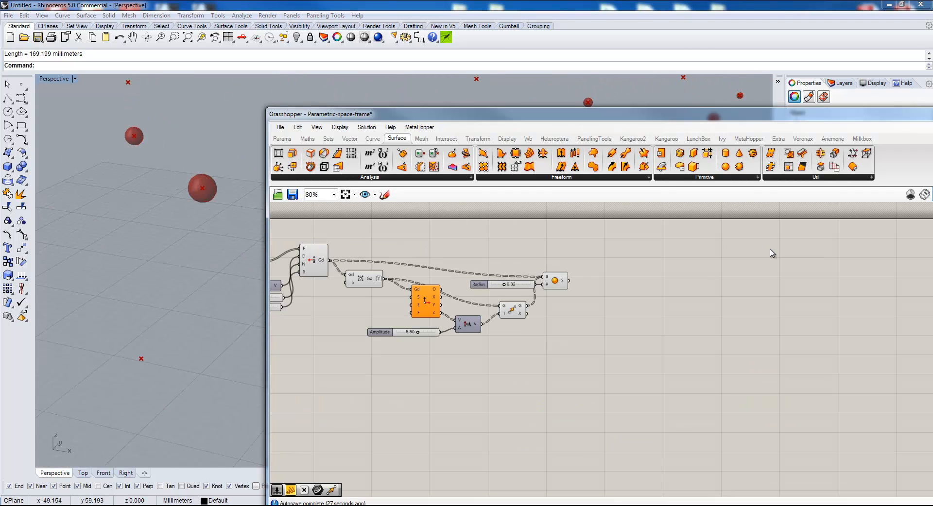
- Add a Cellulate component beyond the Sphere component and connect the Move component's G output to its Gd input
double_click(663, 268)
text(CELL)
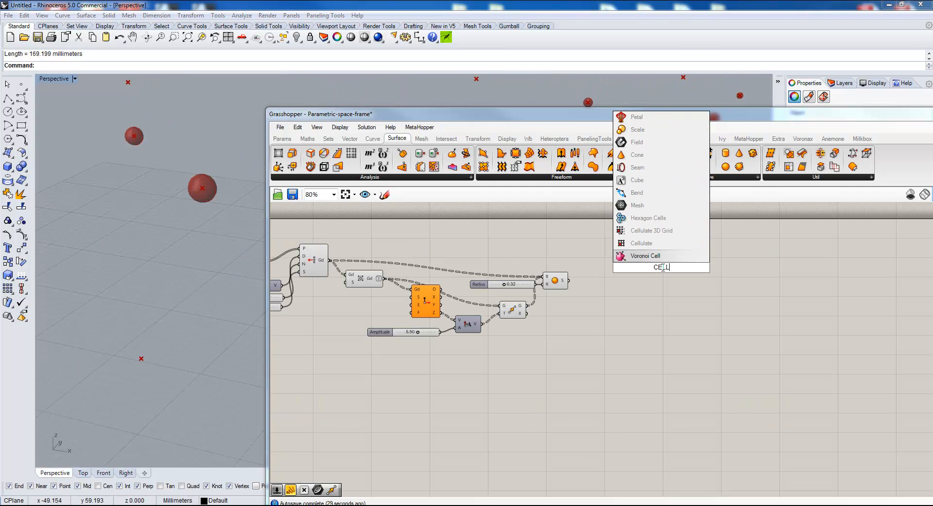
click(659, 245)
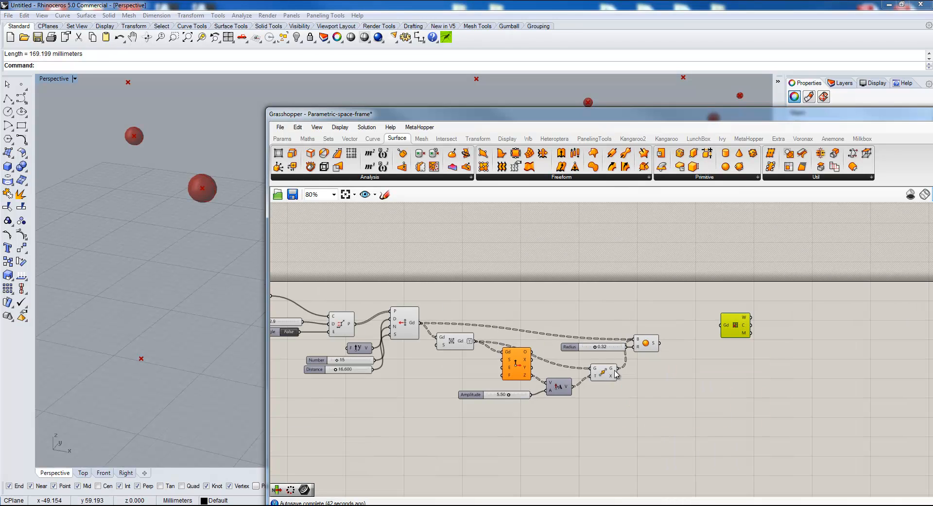
drag(617, 370, 721, 326)
scroll(148, 203, down, 5)
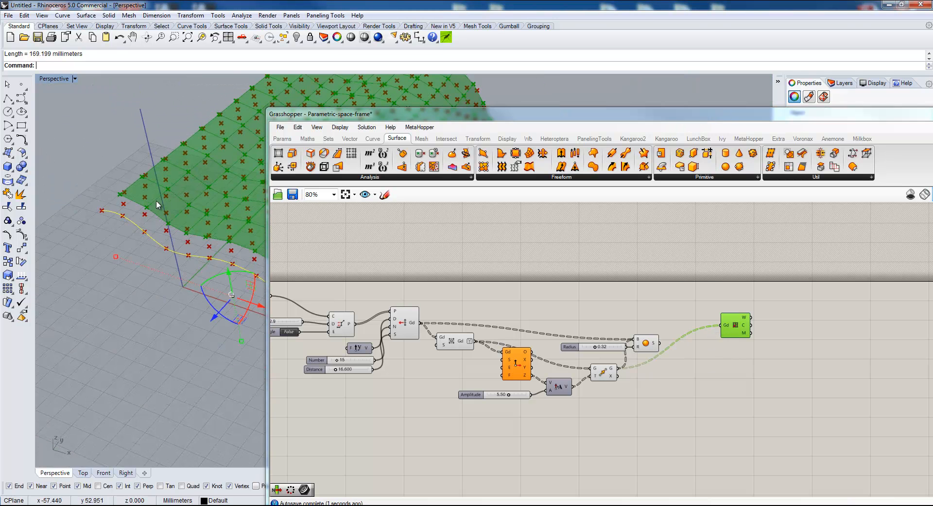
right_drag(222, 203, 153, 176)
right_drag(799, 380, 622, 347)
scroll(591, 320, up, 2)
right_drag(543, 288, 529, 324)
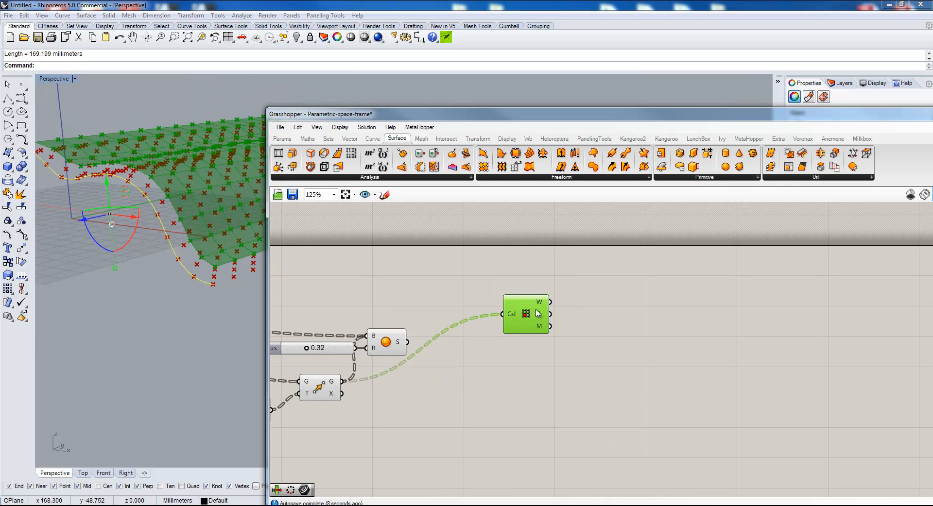
drag(534, 313, 508, 323)
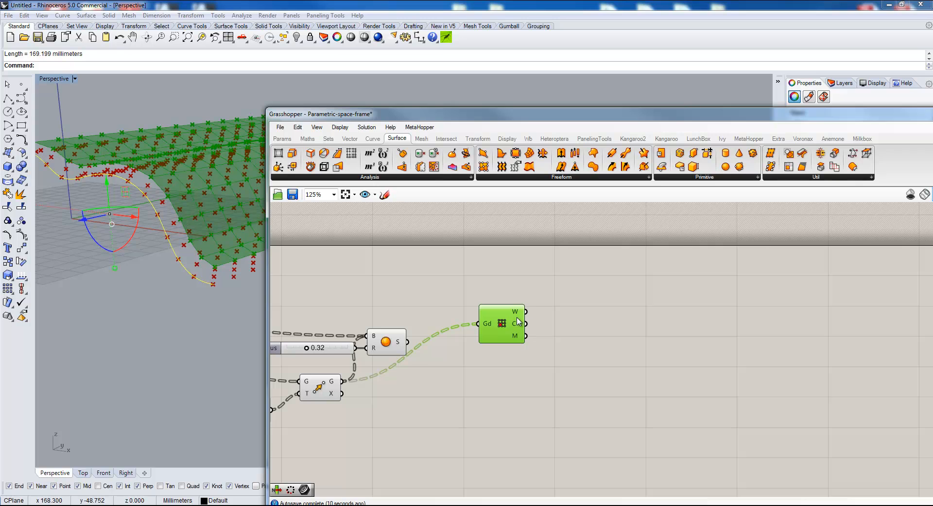
- Add a Pipe component beyond the Cellulate component
mouse_move(516, 317)
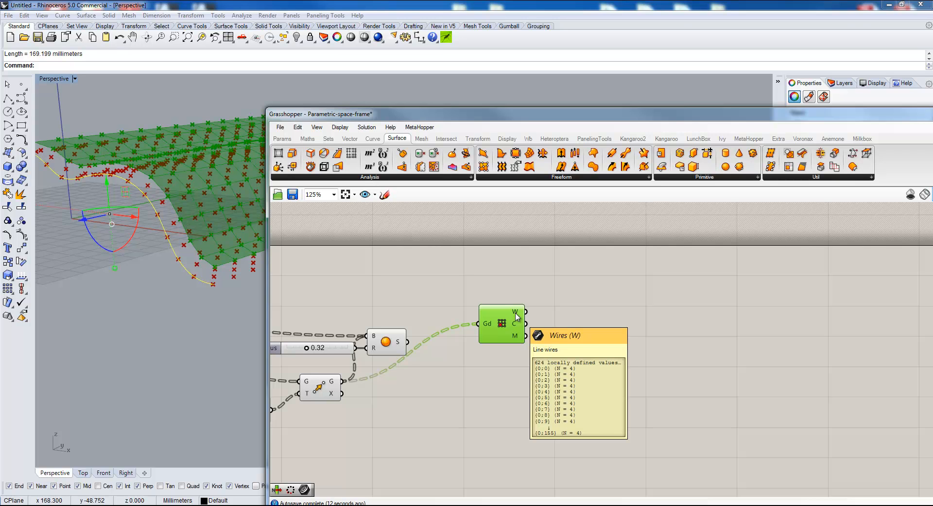
double_click(599, 306)
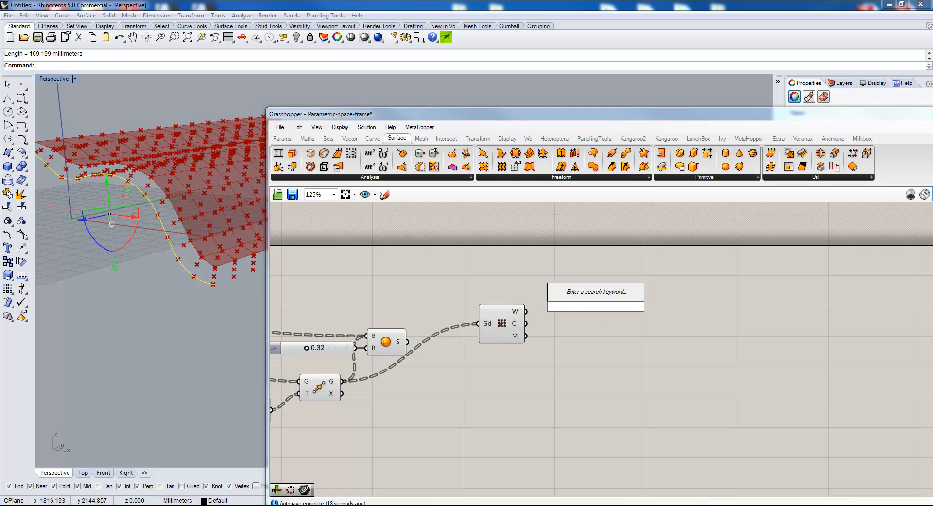
text(PIPE)
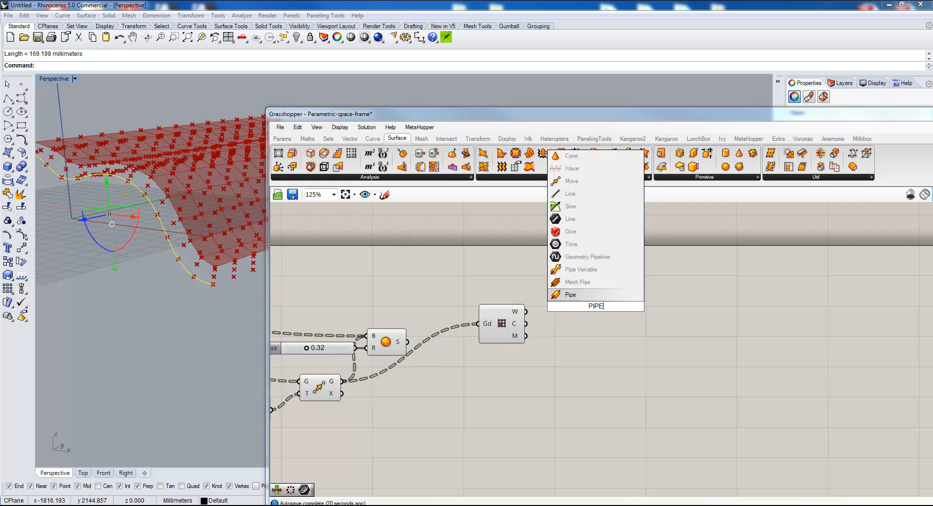
key(Return)
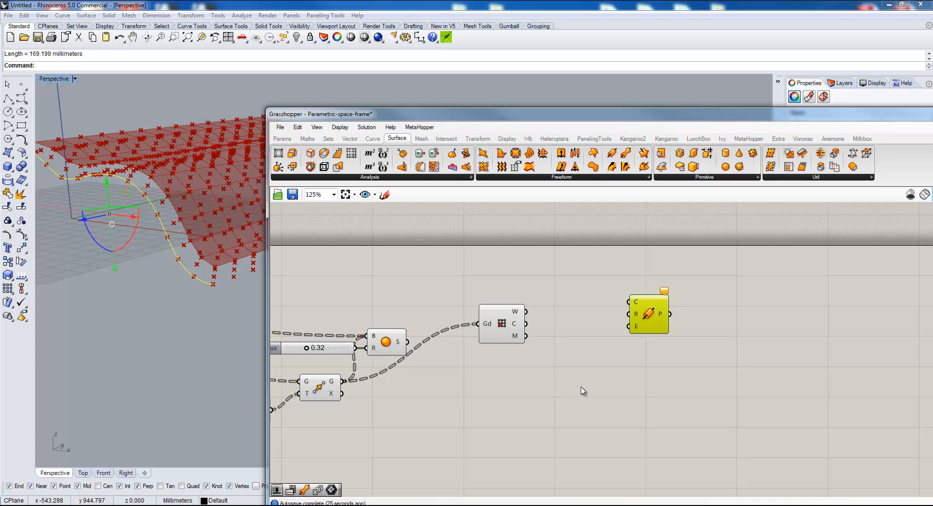
- Copy the sphere's Radius slider for the Pipe's R input, set it to 0.29, and connect Cellulate's W output to the Pipe's C input
click(335, 349)
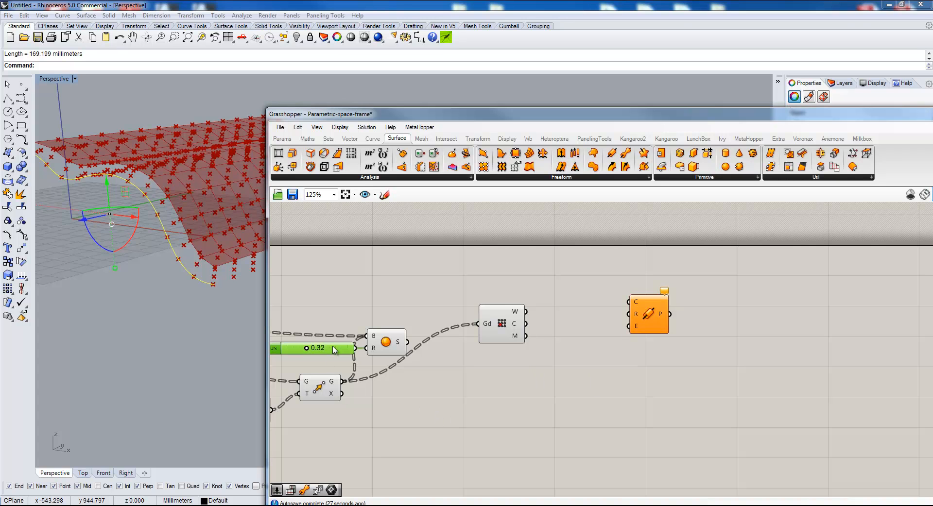
drag(335, 350, 628, 314)
drag(527, 311, 629, 302)
- Turn off the preview of the Cellulate component
right_drag(189, 194, 197, 192)
click(498, 326)
scroll(522, 249, up, 1)
middle_click(521, 251)
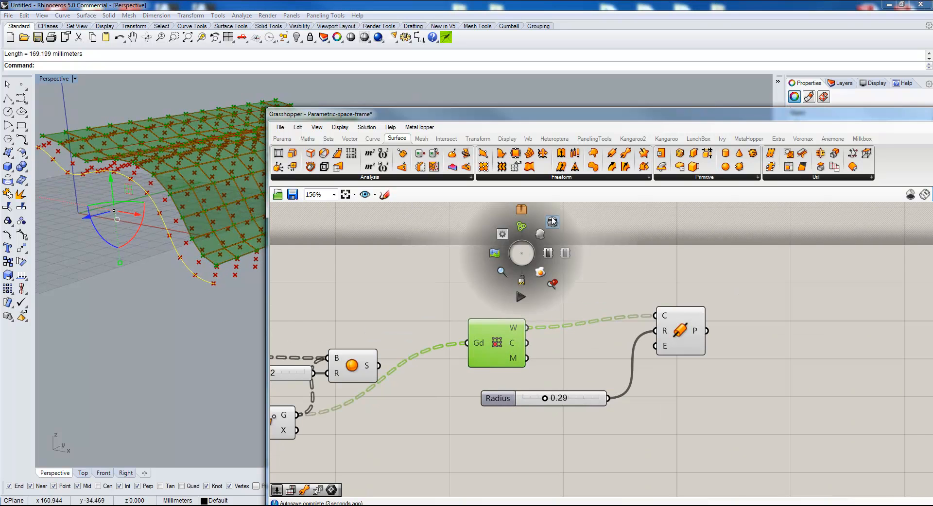
click(552, 220)
- Hide the previews of the upstream curve-division, point grid and center grid components
right_drag(331, 337, 587, 291)
scroll(589, 290, down, 3)
right_drag(447, 360, 555, 390)
drag(533, 268, 335, 360)
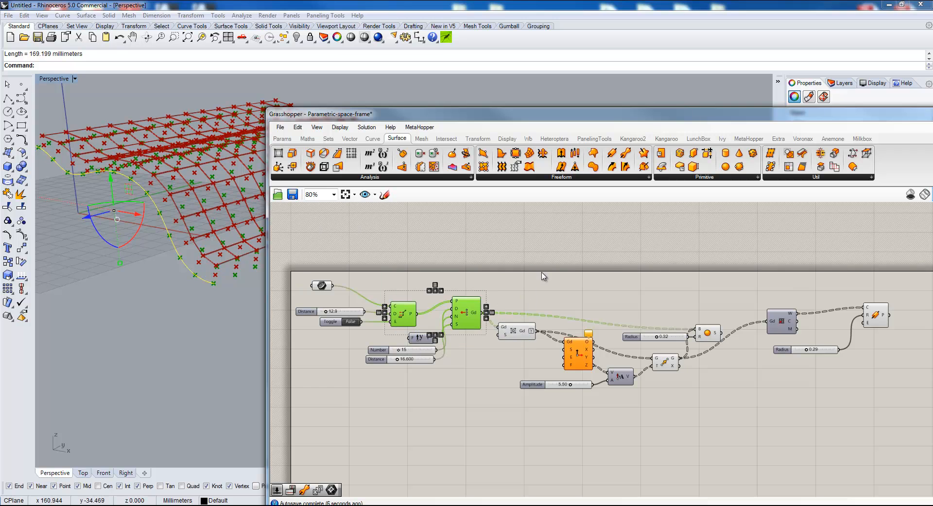
shift+click(522, 333)
right_drag(608, 393, 388, 321)
- Add the PanelingTools Panel 3D Connections component to the free canvas space below the Pipe's Radius slider
click(283, 139)
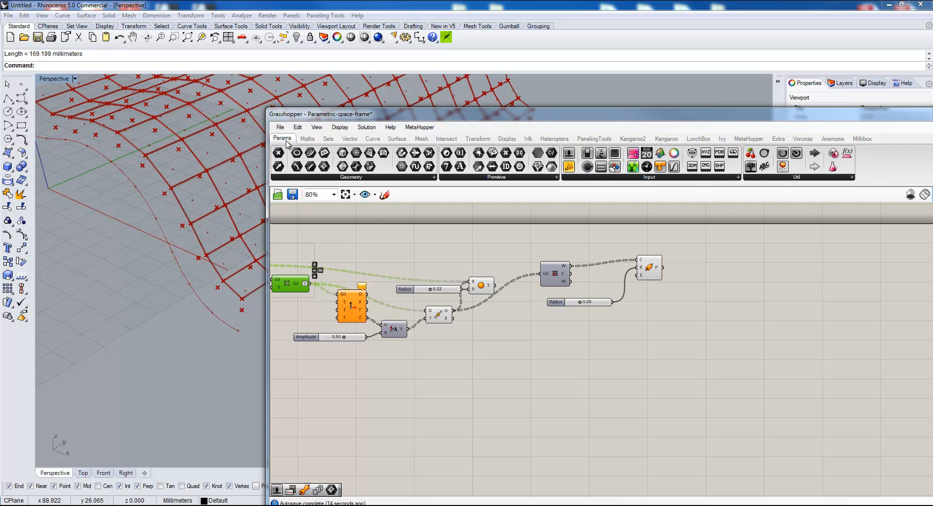
right_drag(654, 354, 681, 349)
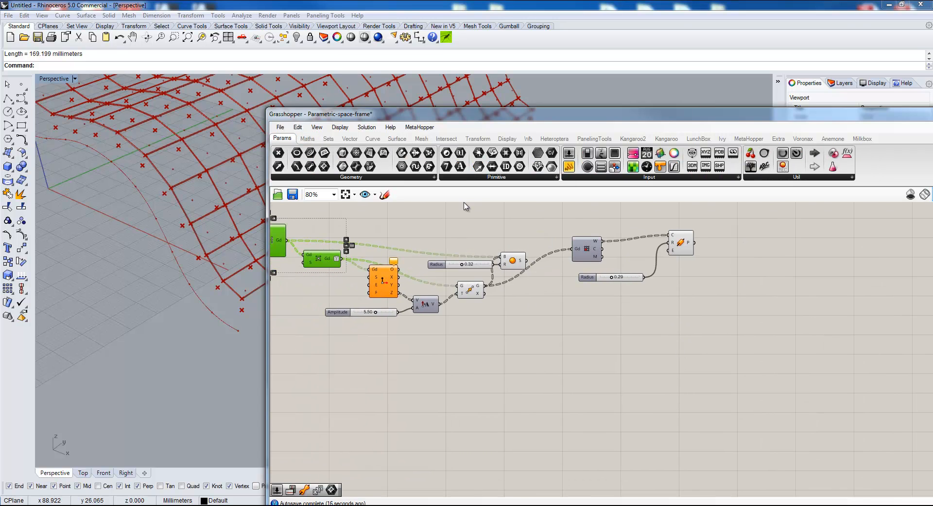
click(595, 140)
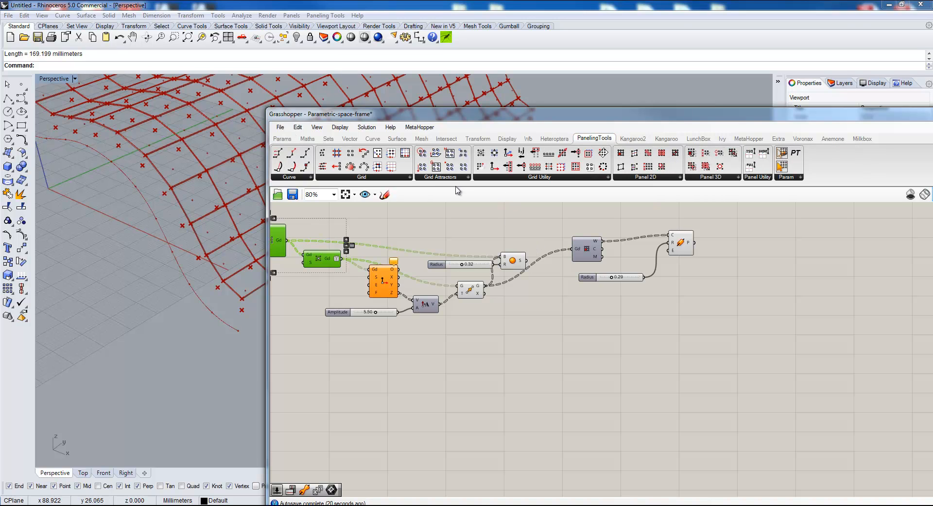
click(536, 178)
click(711, 177)
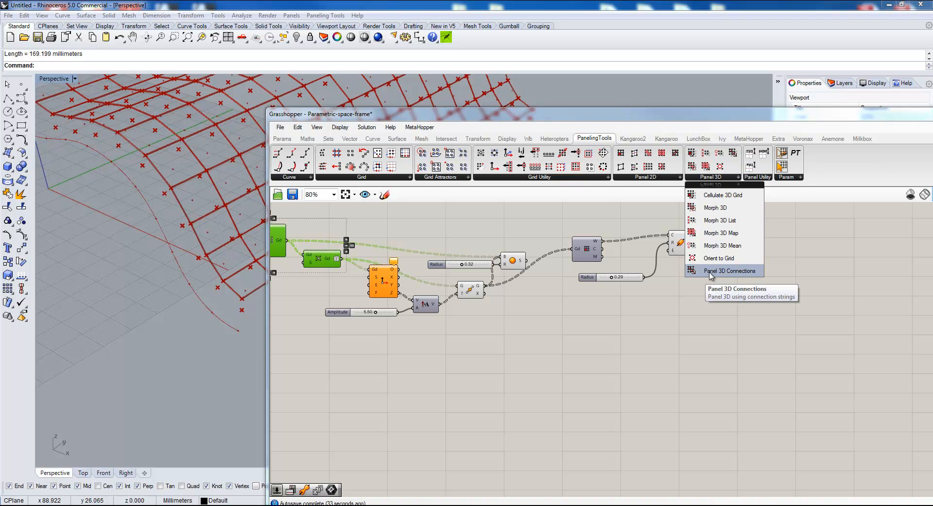
drag(710, 271, 559, 340)
scroll(589, 350, up, 3)
scroll(588, 349, up, 4)
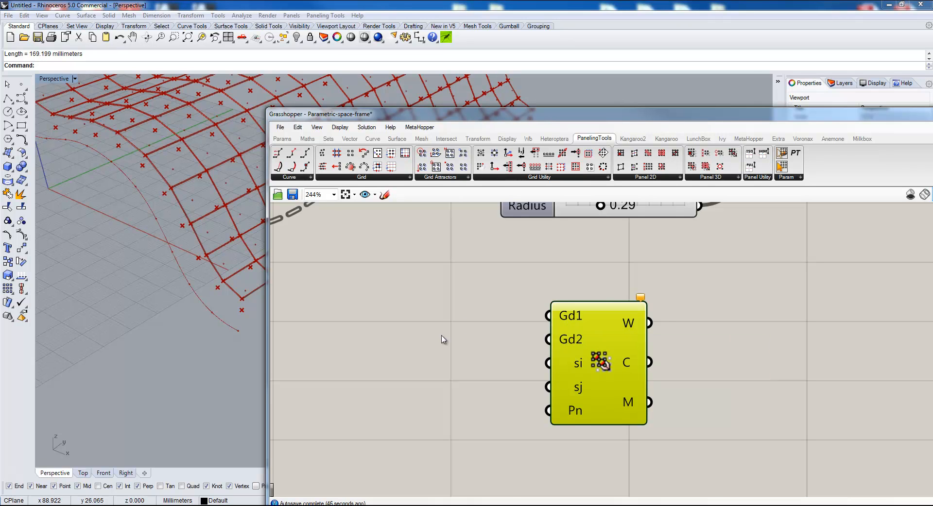
- Check the default pattern string of the Panel 3D Connections component and extract its Pn input as a separate parameter
right_drag(441, 335, 499, 323)
scroll(499, 324, down, 4)
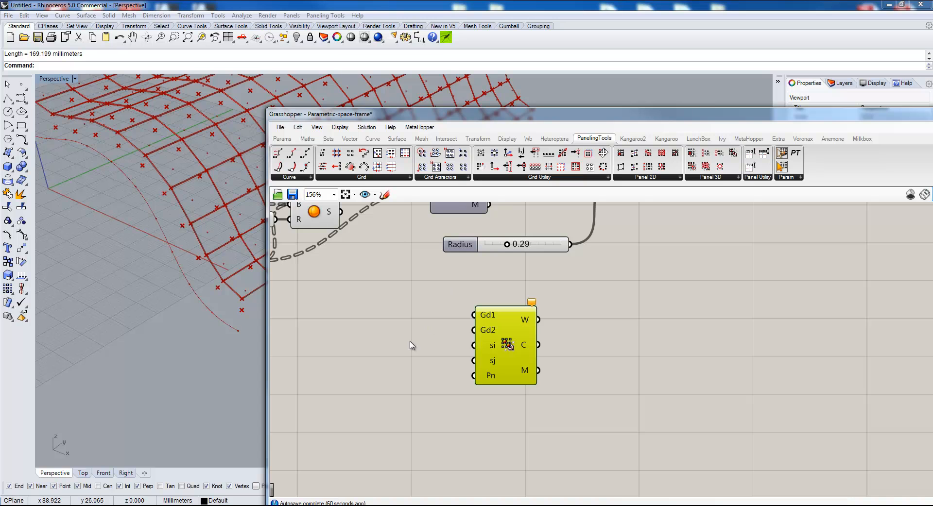
scroll(396, 343, down, 2)
scroll(479, 334, up, 2)
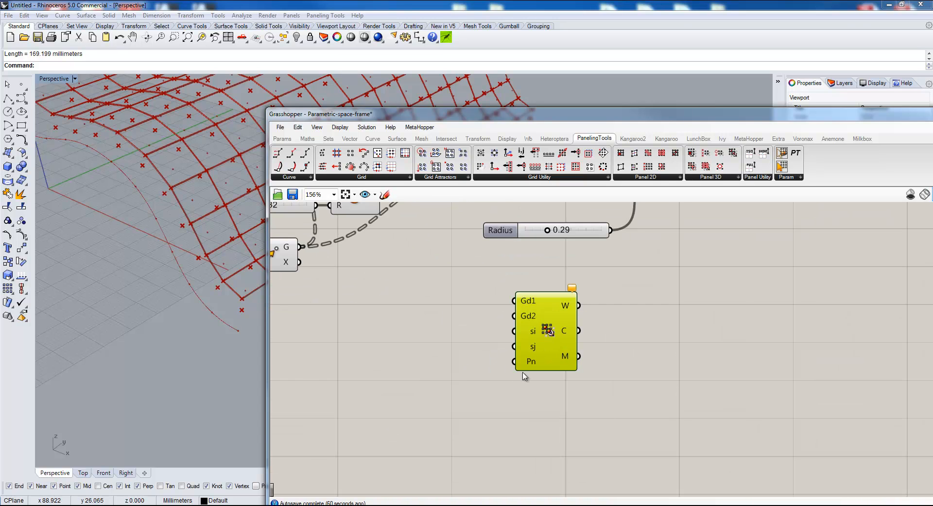
scroll(530, 364, up, 3)
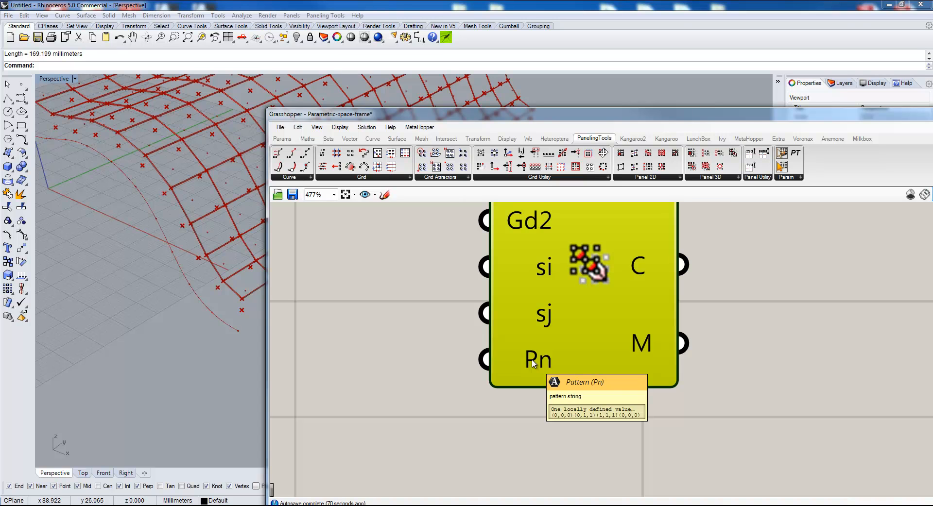
right_drag(533, 364, 574, 325)
right_click(574, 325)
click(615, 463)
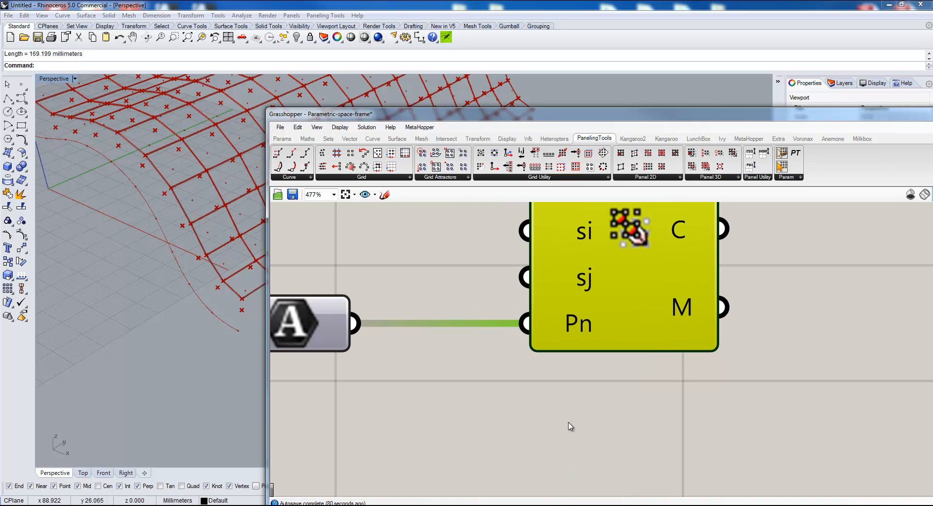
- Place a panel containing (0,0,0)(0,1,1)(1,1,1)(0,0,0) near the extracted pattern parameter and widen it to fit on one line
scroll(564, 384, down, 3)
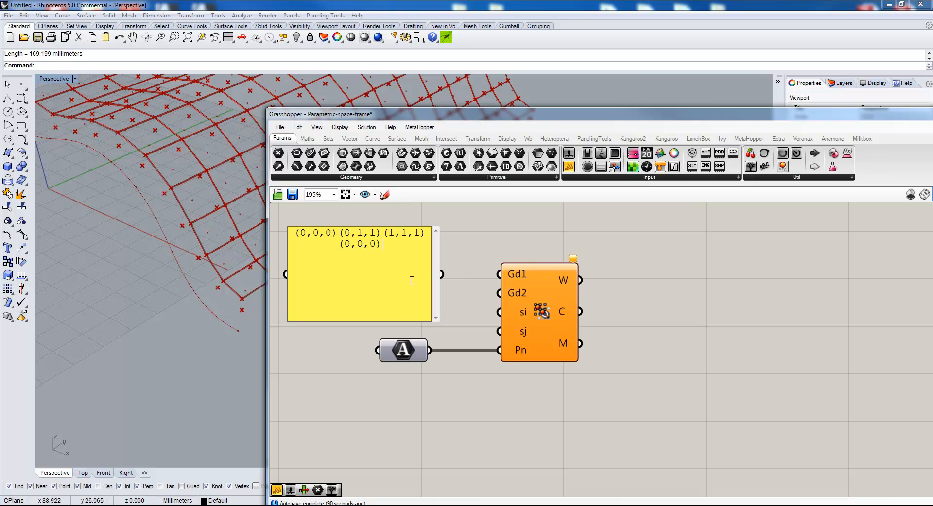
click(446, 264)
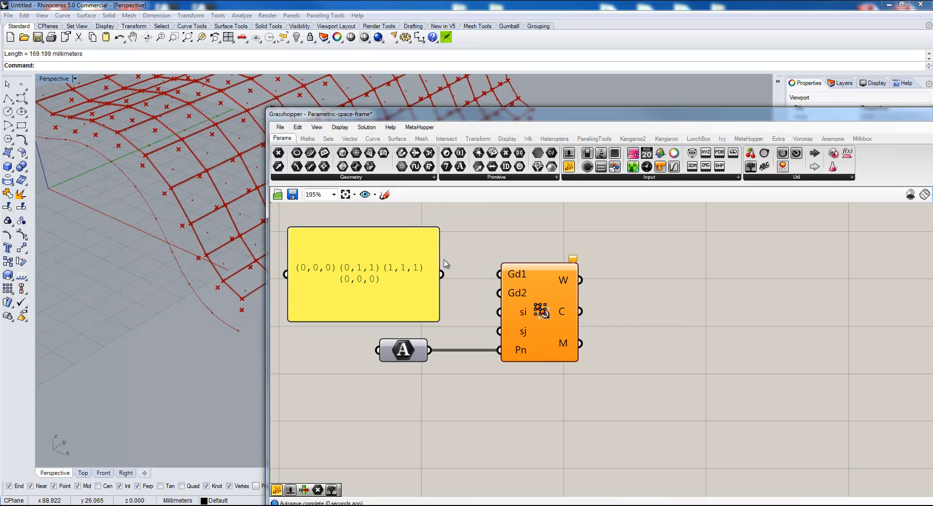
drag(440, 264, 489, 264)
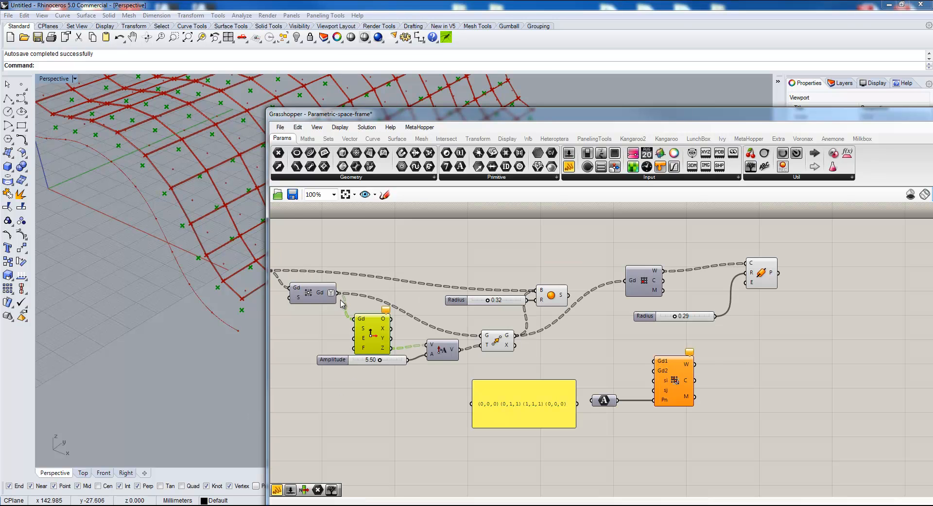
- Connect the original point grid to Gd1 and the moved center grid to Gd2, and shift the Grasshopper window to expose more viewport
right_drag(291, 317, 347, 322)
drag(327, 277, 712, 368)
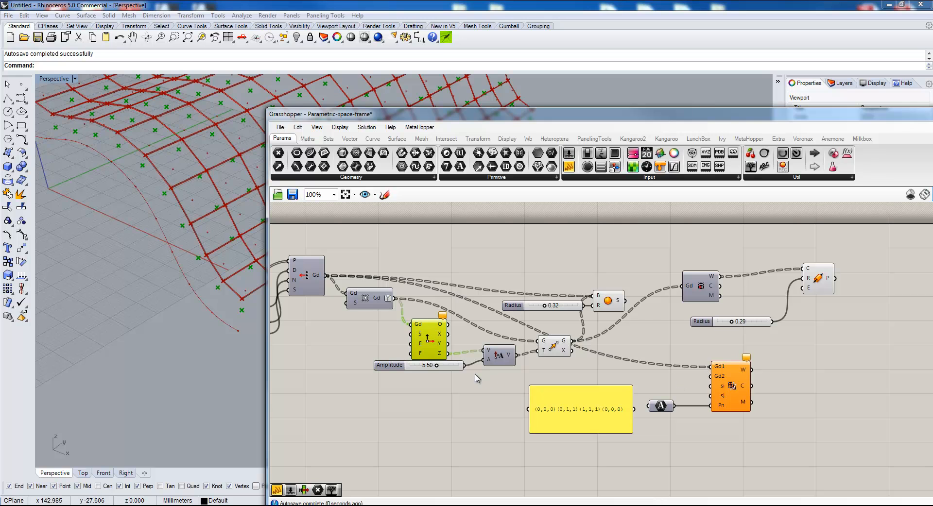
drag(558, 346, 711, 378)
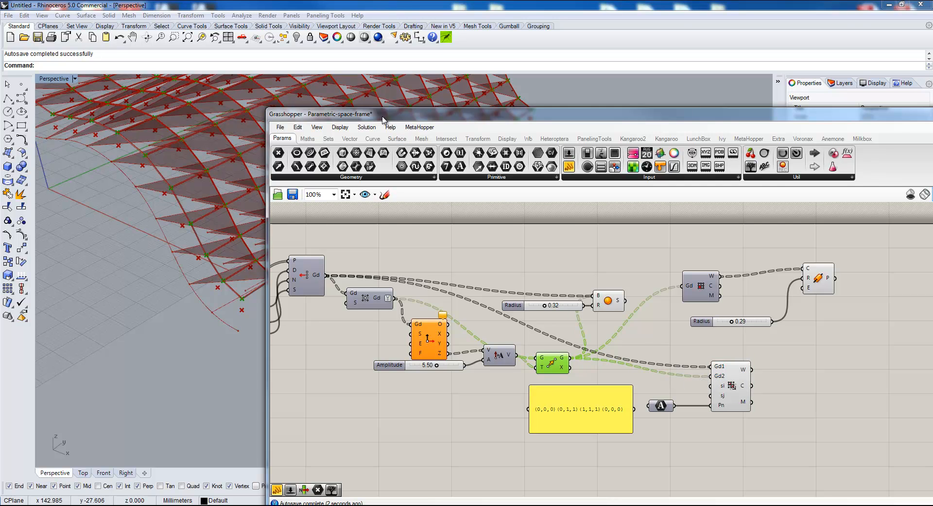
drag(381, 119, 422, 120)
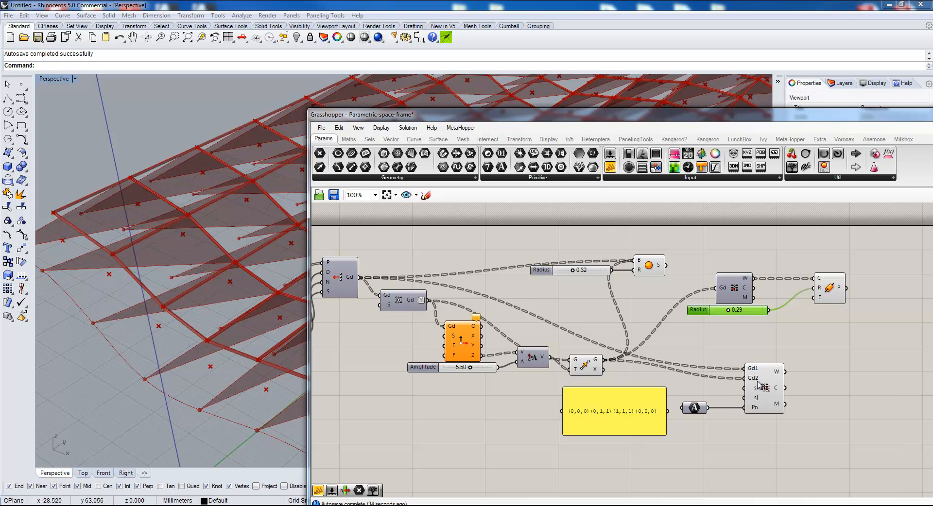
- Compare the default pattern coordinates with the panels in the viewport and delete the extracted pattern parameter feeding Pn
mouse_move(755, 379)
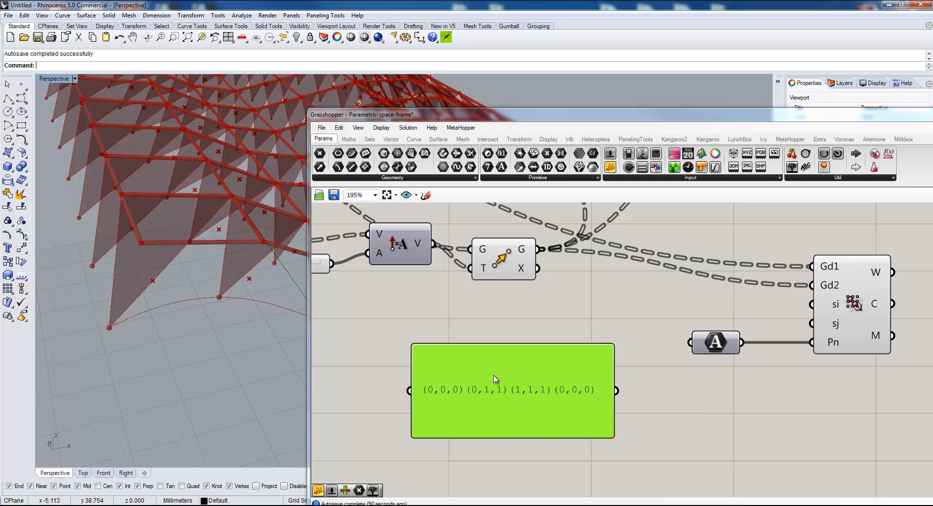
scroll(168, 259, up, 2)
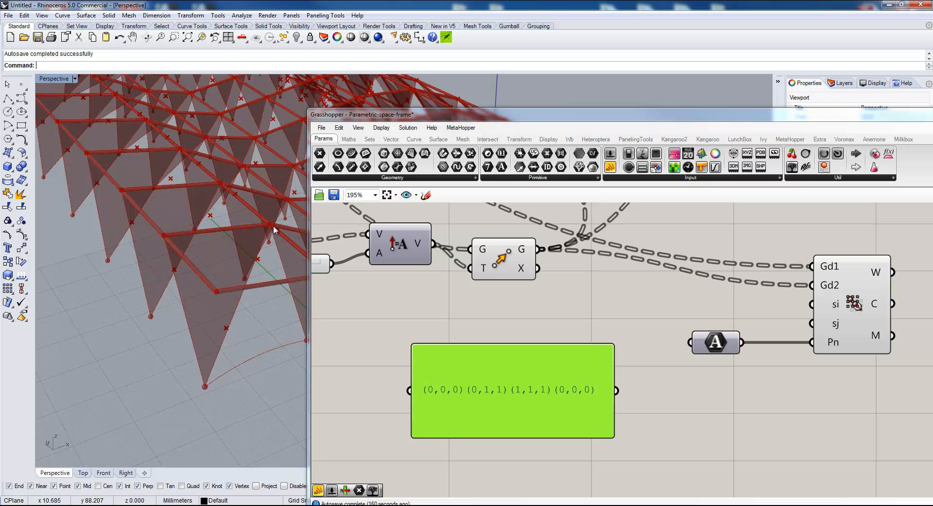
right_drag(273, 224, 233, 235)
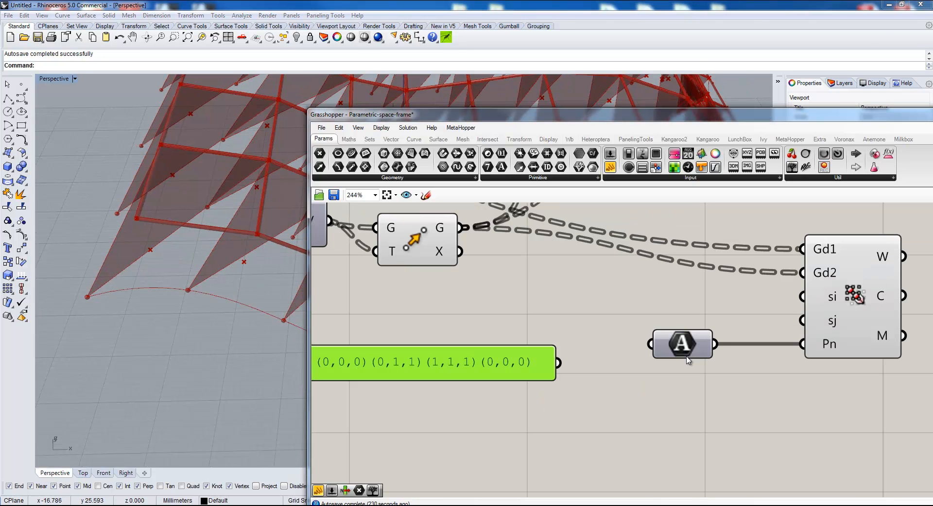
click(682, 345)
key(Delete)
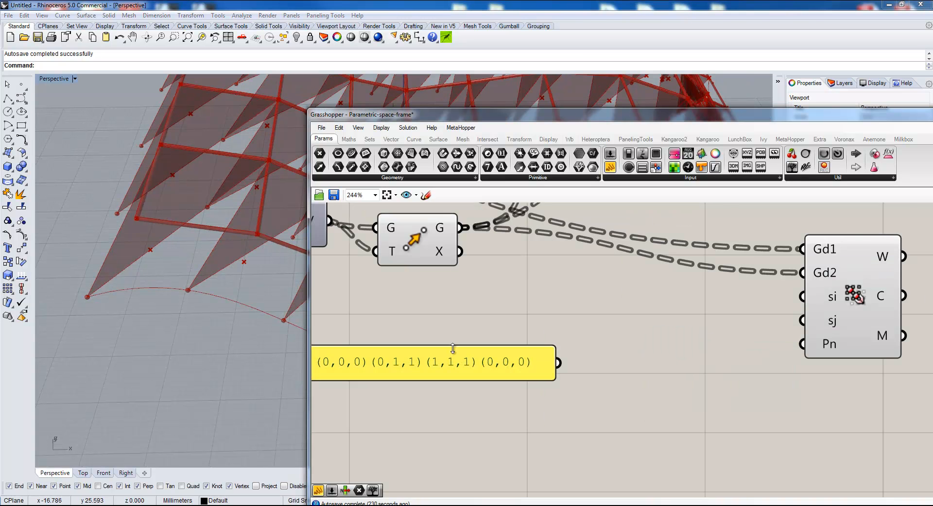
- Change the panel's pattern string to (0,0,0)(0,0,1)(0,1,0)(0,0,0)
right_drag(428, 367, 498, 346)
drag(443, 350, 461, 344)
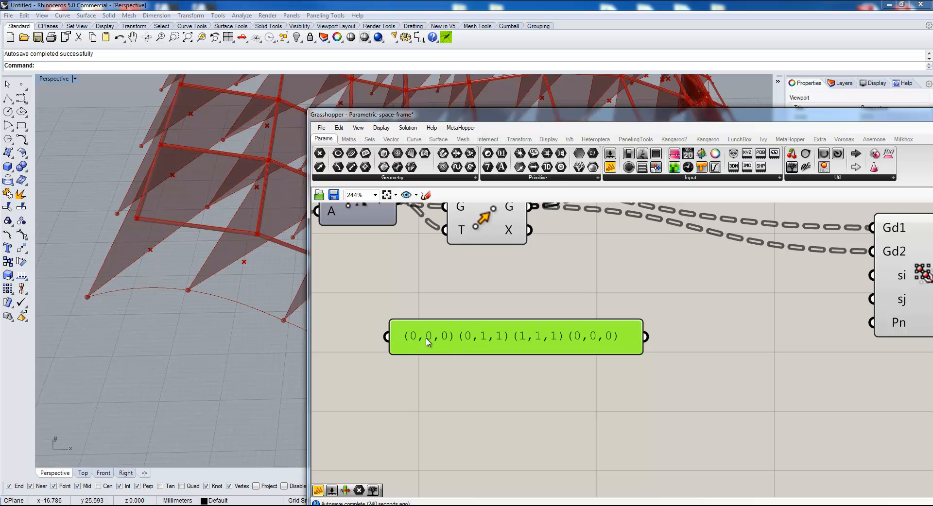
double_click(480, 338)
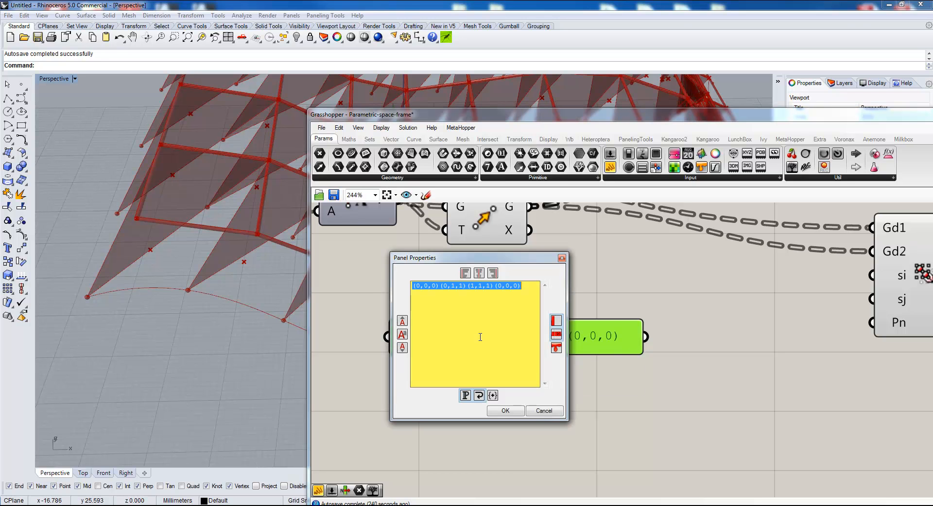
click(454, 287)
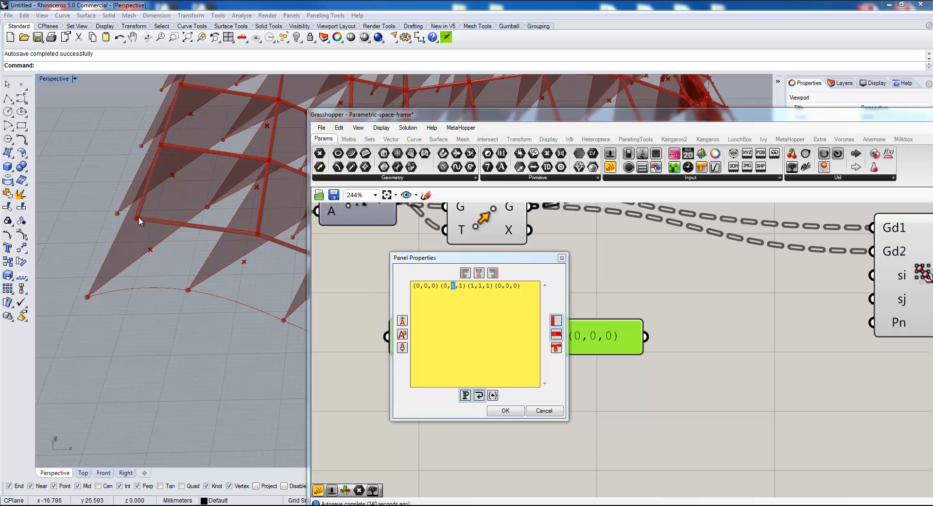
text(0)
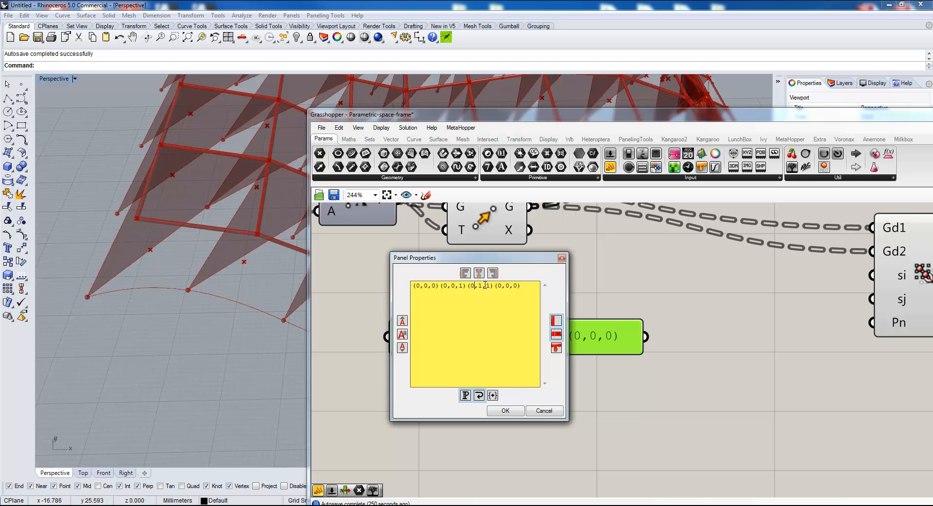
text(20)
text(0)
click(513, 412)
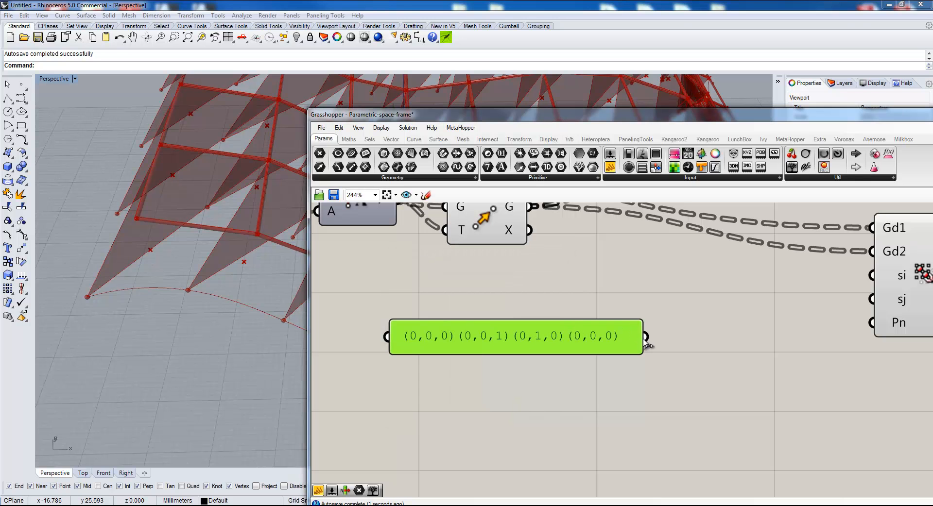
- Connect the pattern panel to the Pn input and inspect the resulting triangular panels in the perspective view
drag(646, 336, 872, 323)
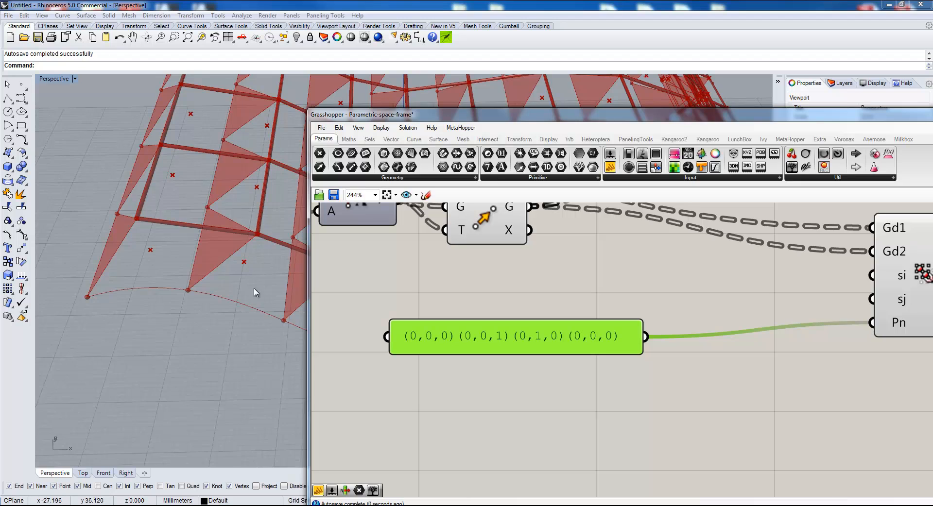
right_drag(123, 232, 202, 215)
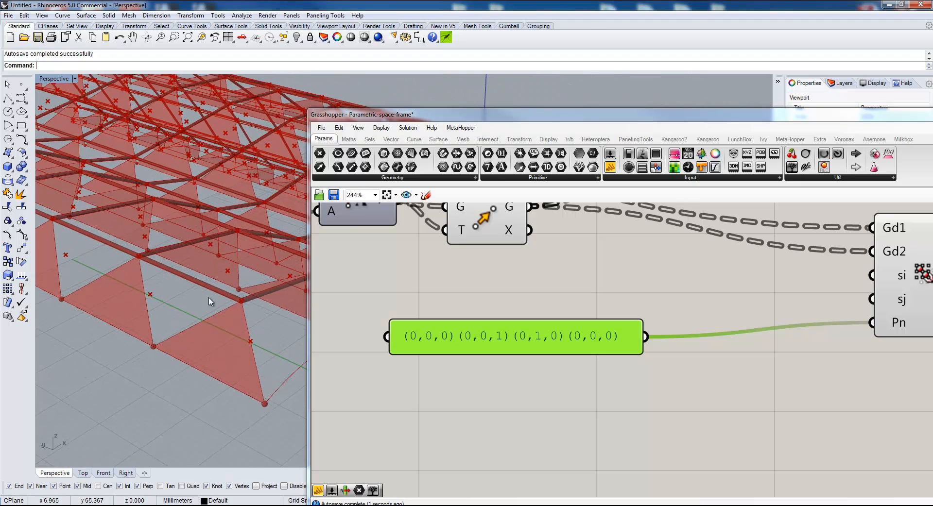
scroll(211, 302, down, 4)
scroll(238, 350, up, 5)
shift+right_drag(234, 333, 219, 317)
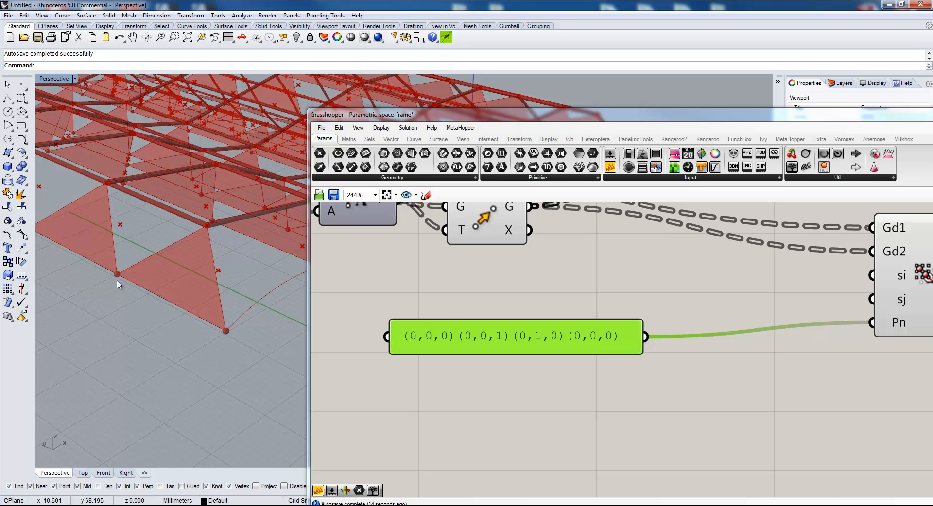
scroll(194, 328, down, 3)
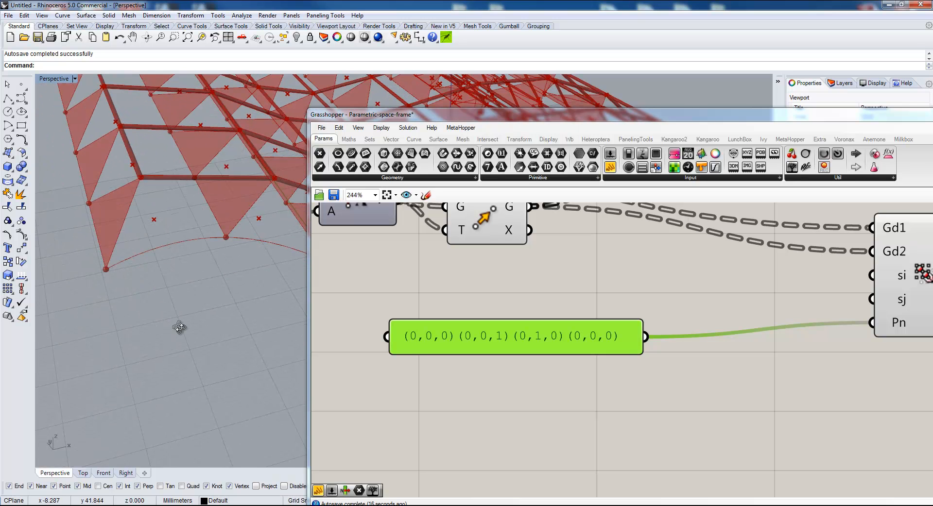
- Duplicate the pattern panel and set the copy's string to (0,0,0)(0,0,1)(1,0,0)(0,0,0)
scroll(144, 234, down, 4)
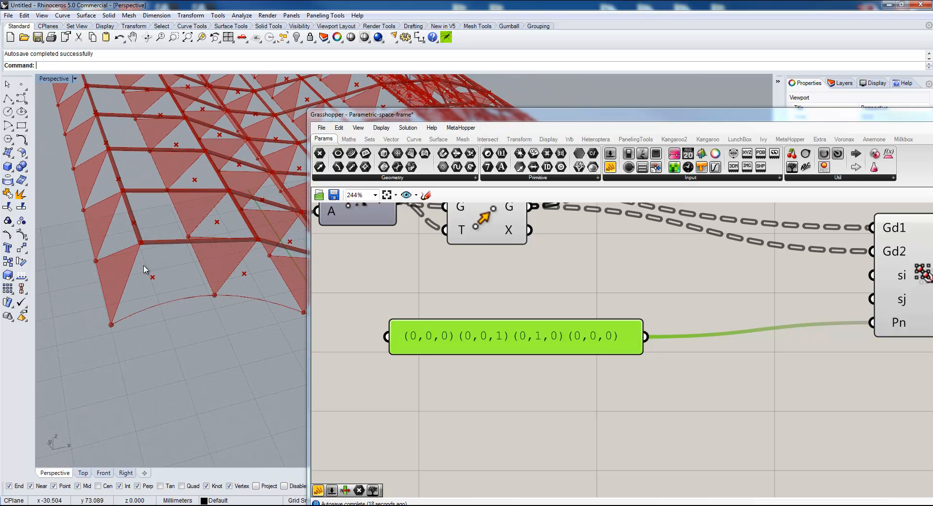
double_click(491, 335)
double_click(550, 296)
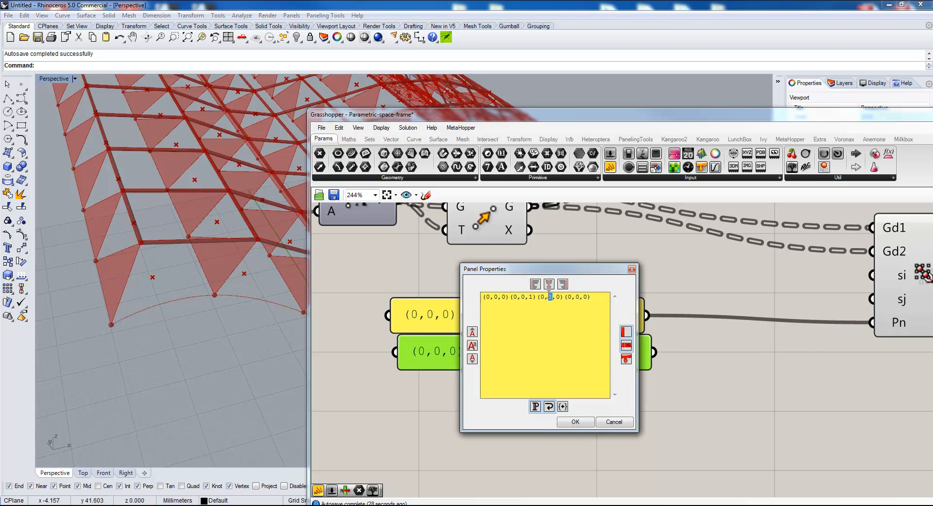
key(BackSpace)
text(0)
click(564, 424)
- Connect the second pattern panel to Pn alongside the first and inspect the added triangles in the perspective view
drag(656, 357, 865, 323)
right_drag(155, 274, 128, 278)
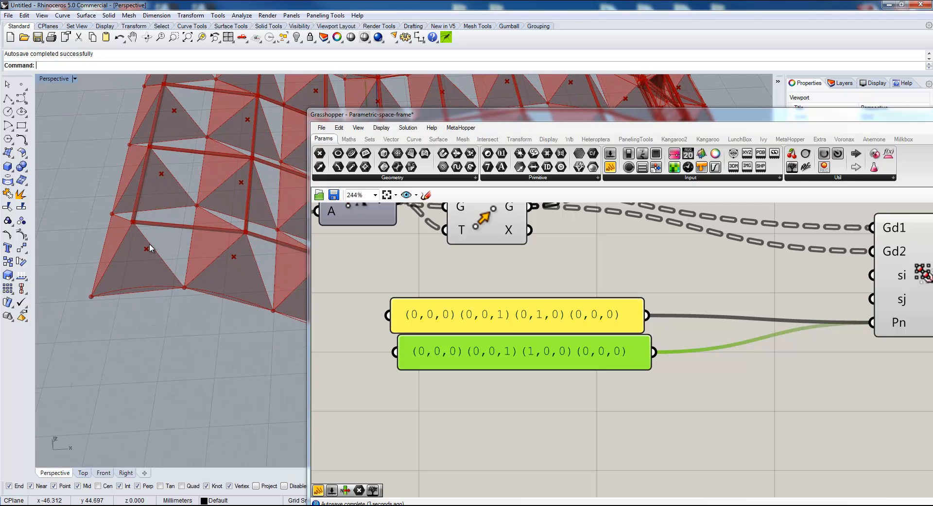
scroll(151, 249, up, 5)
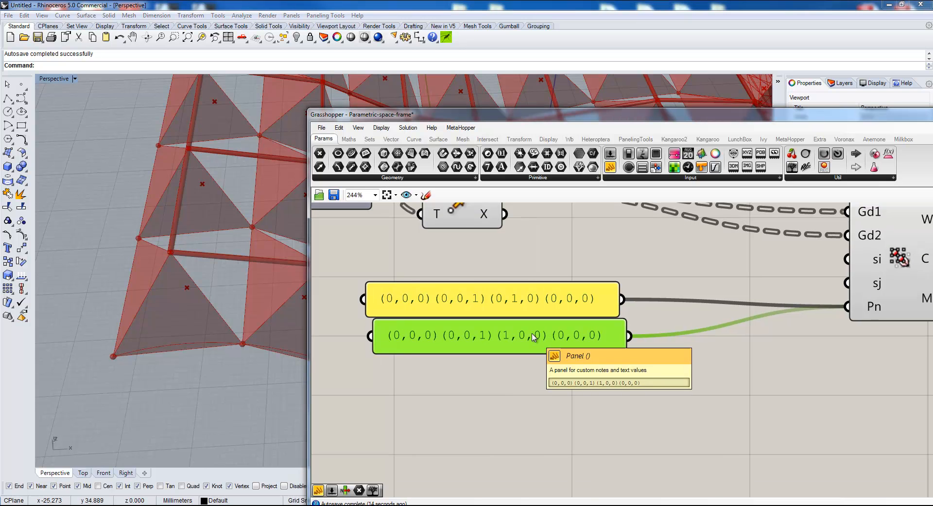
- Duplicate the second pattern panel below it and set the copy's string to (0,0,0)(0,0,1)(1,1,0)(0,0,0)
alt+drag(517, 349, 524, 374)
right_drag(508, 409, 520, 383)
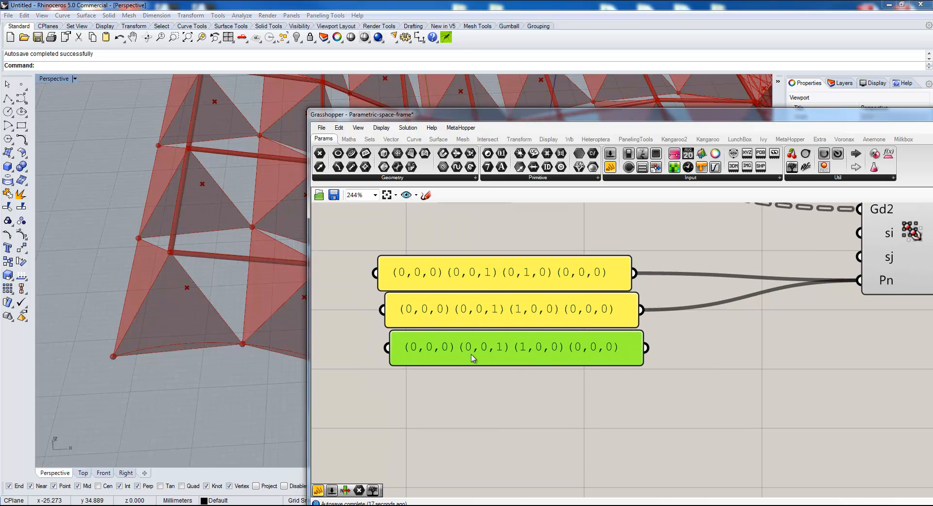
double_click(527, 350)
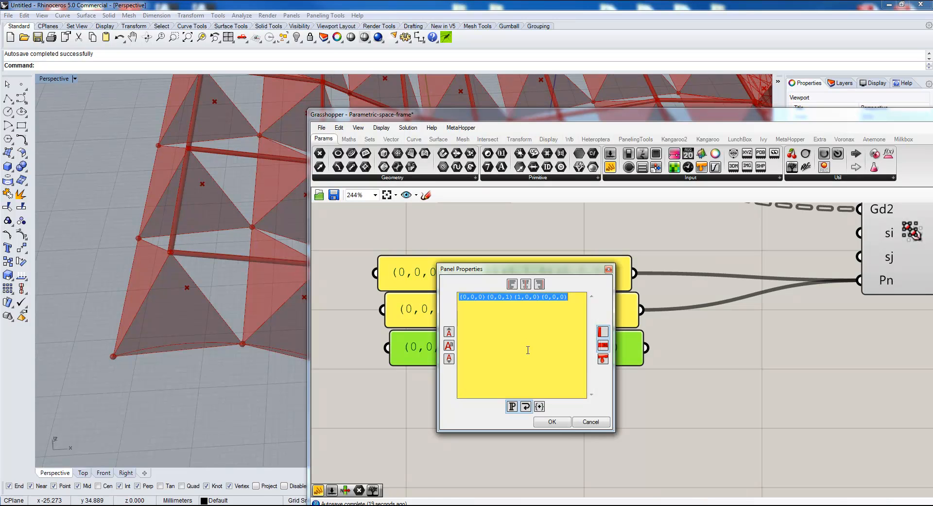
click(526, 297)
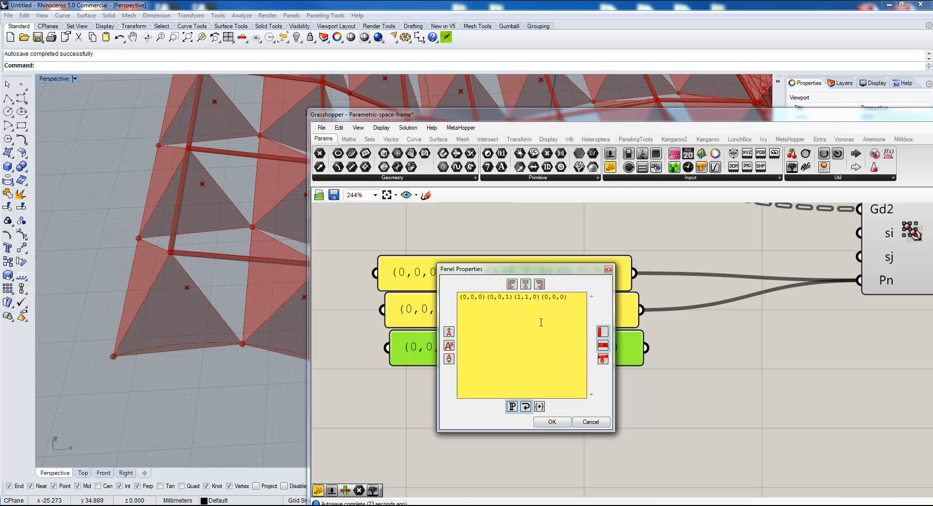
click(552, 422)
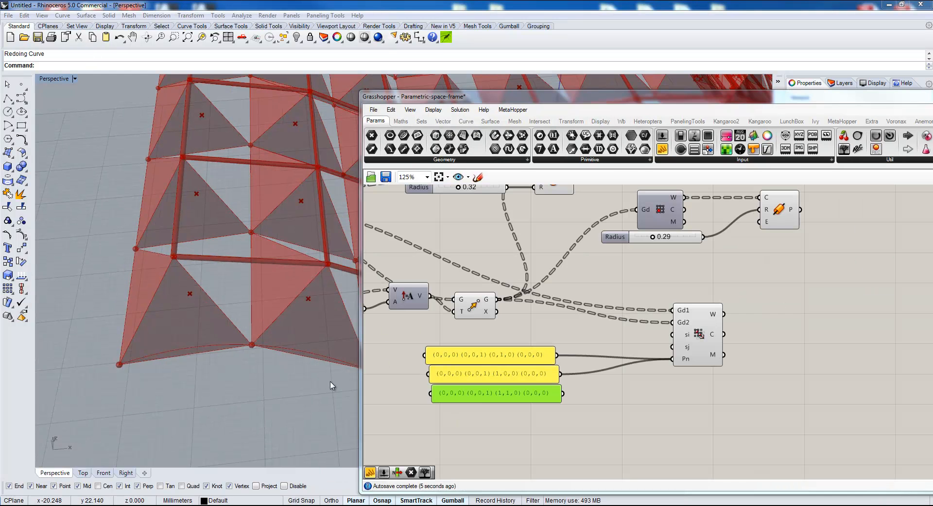
- Set the third panel's pattern to (1,0,0)(0,0,1)(1,1,0)(1,0,0) and connect it to the Pn input as well
scroll(455, 416, up, 4)
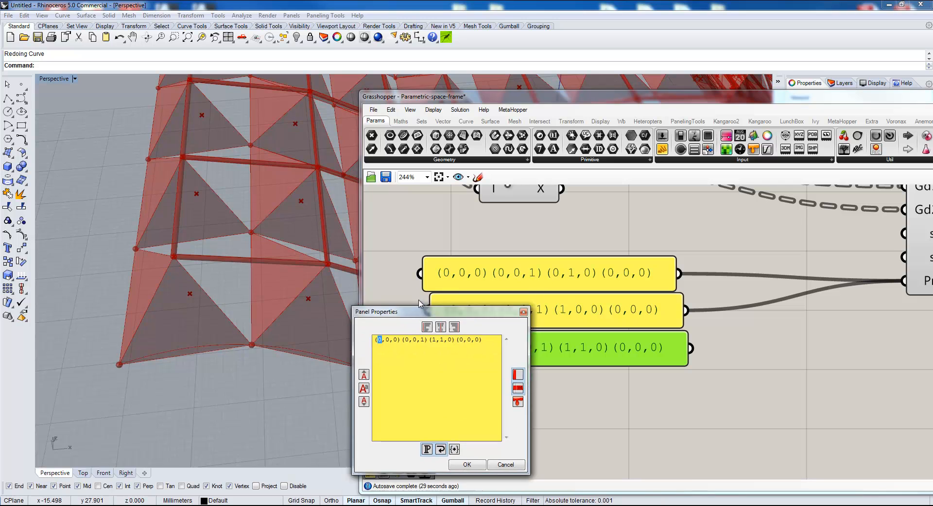
drag(415, 314, 424, 268)
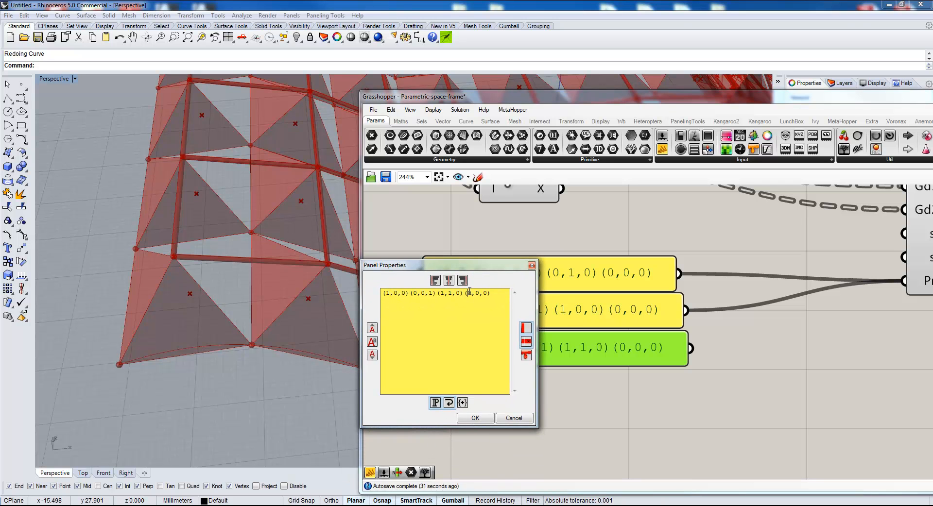
text(1)
click(475, 418)
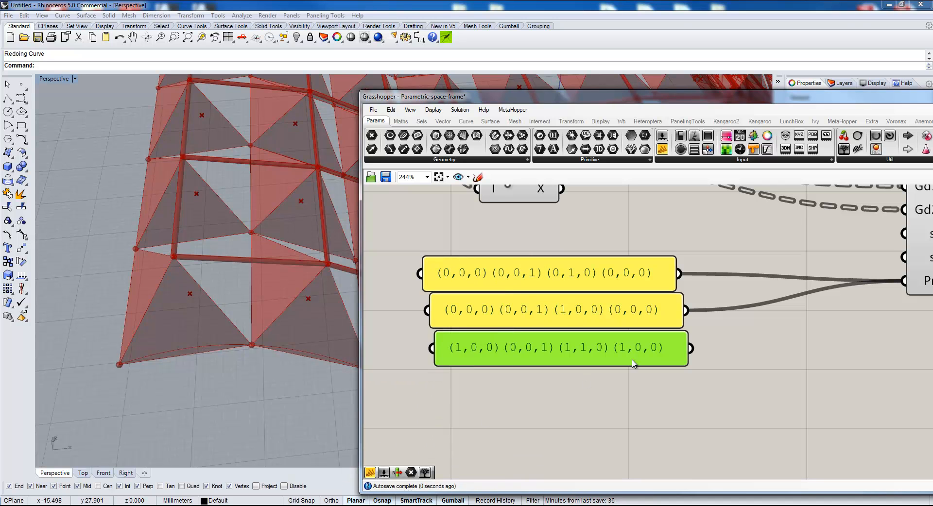
drag(692, 348, 903, 280)
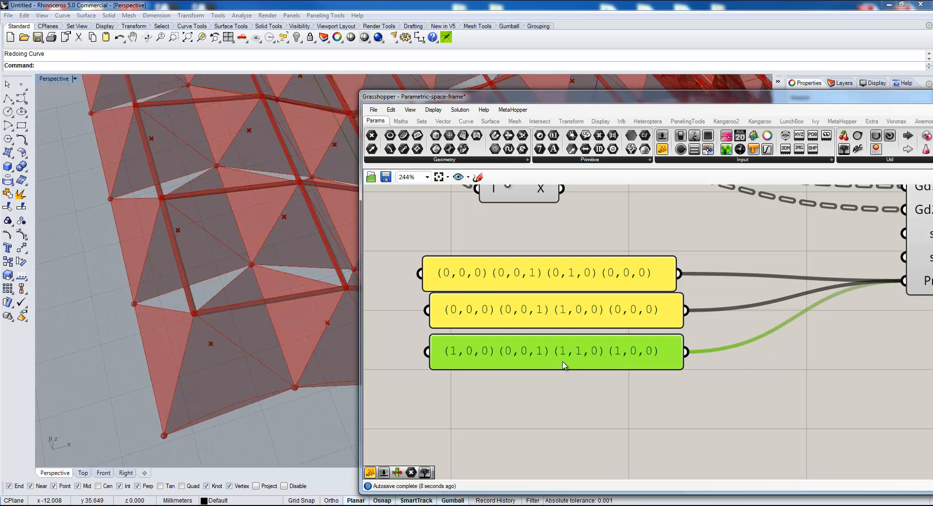
- Duplicate the third pattern panel below it and change the copy's first and last points to (1,1,0)
alt+drag(564, 366, 564, 388)
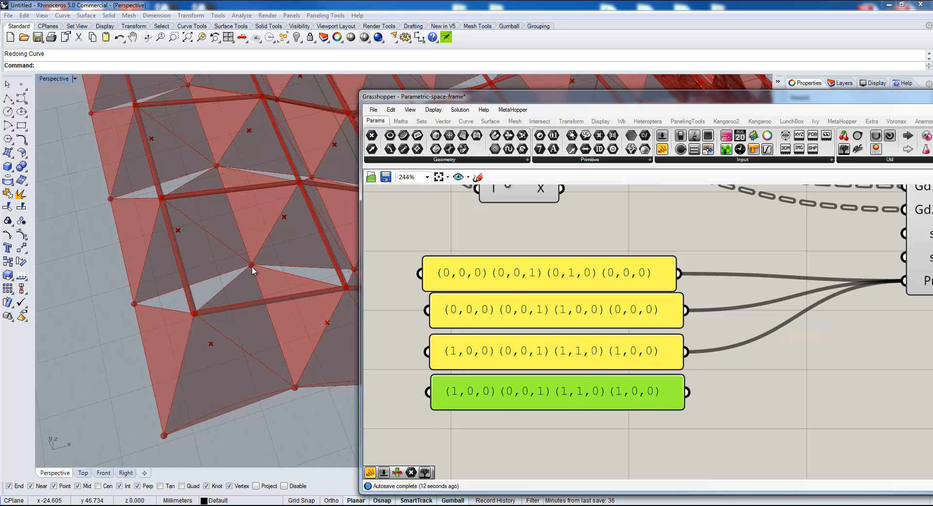
double_click(581, 398)
key(BackSpace)
text(1)
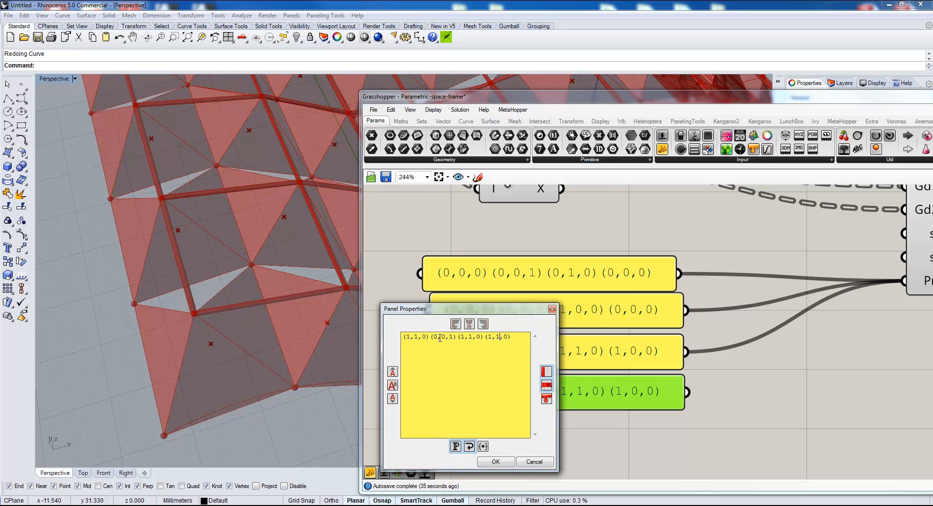
- Change the third point of the fourth pattern panel to (0,1,0) and connect the panel to Pn with the others
drag(447, 314, 448, 332)
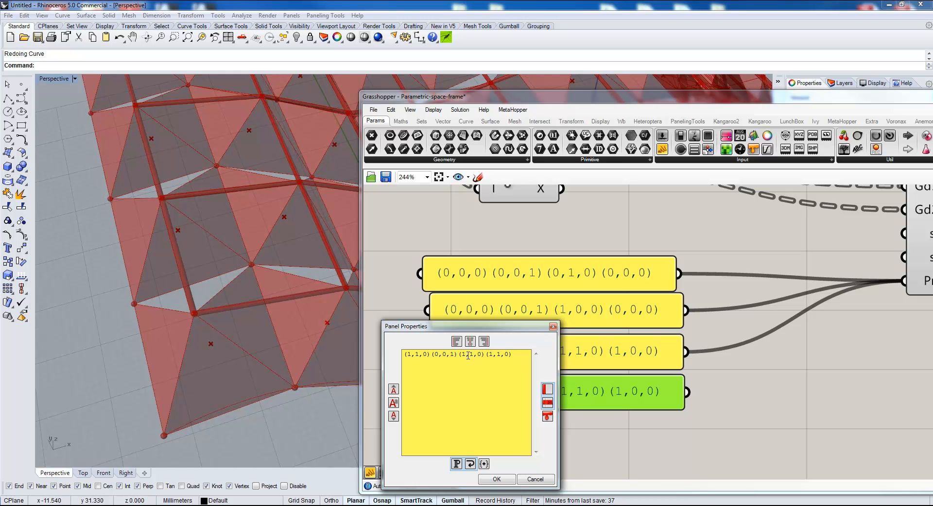
key(Delete)
text(0)
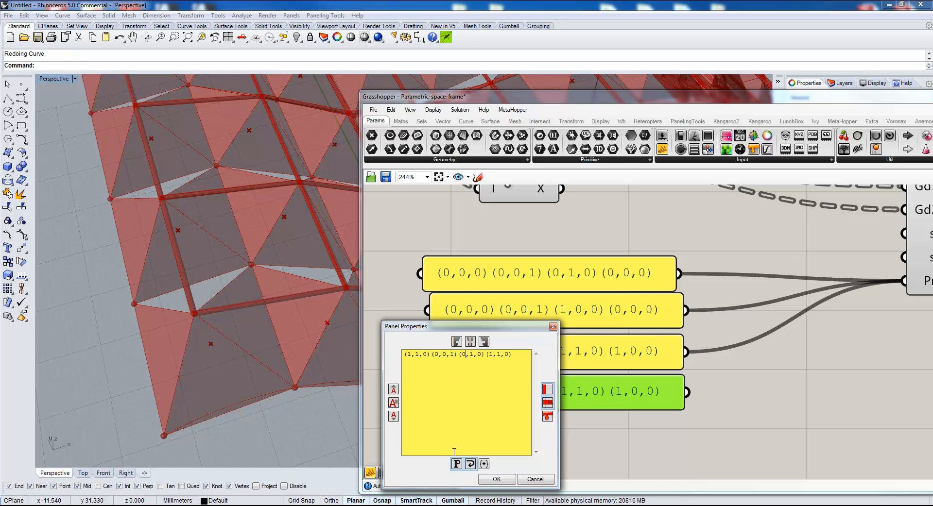
click(503, 480)
right_drag(696, 431, 658, 433)
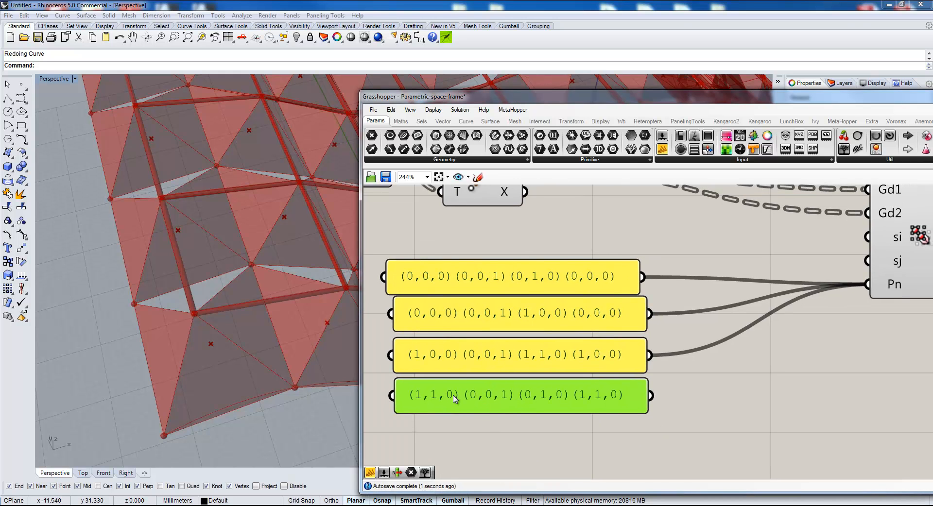
drag(651, 395, 868, 284)
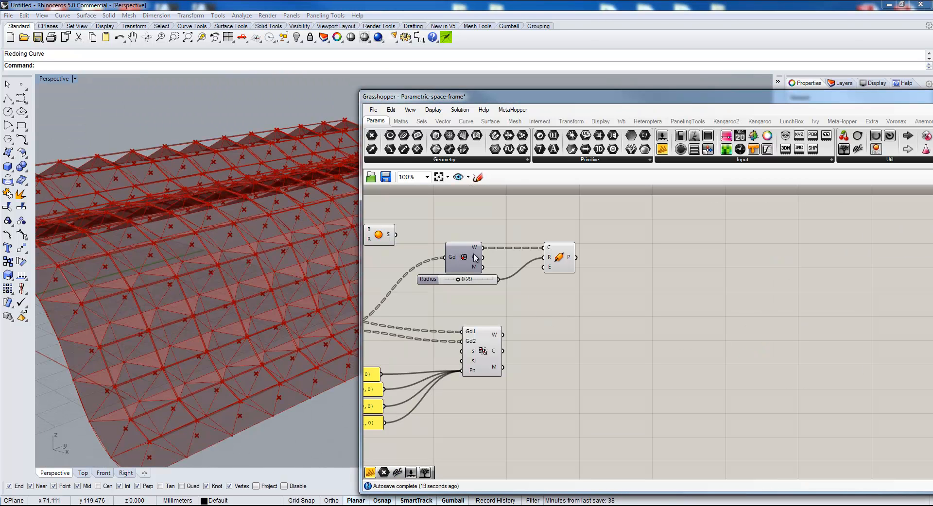
- Duplicate the Pipe component together with its Radius slider and place the copies beside the 3D pattern component
click(477, 259)
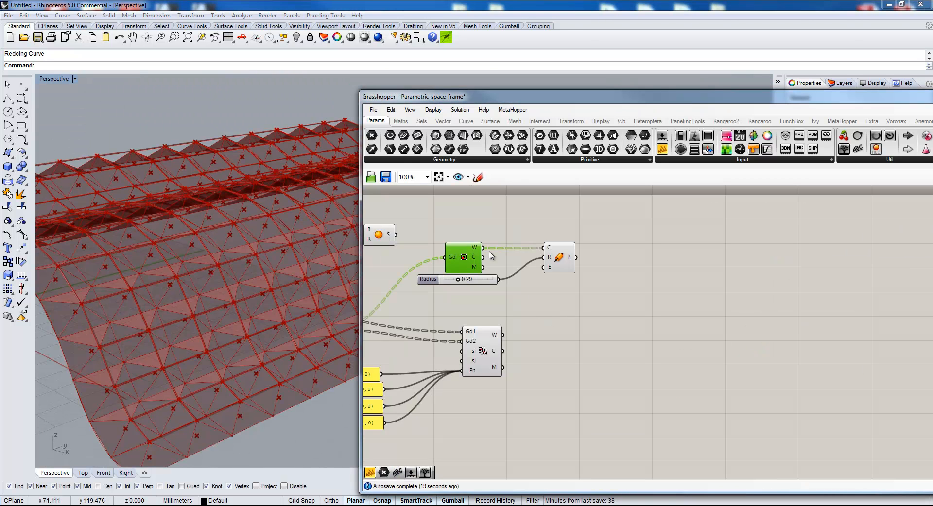
click(555, 261)
click(511, 300)
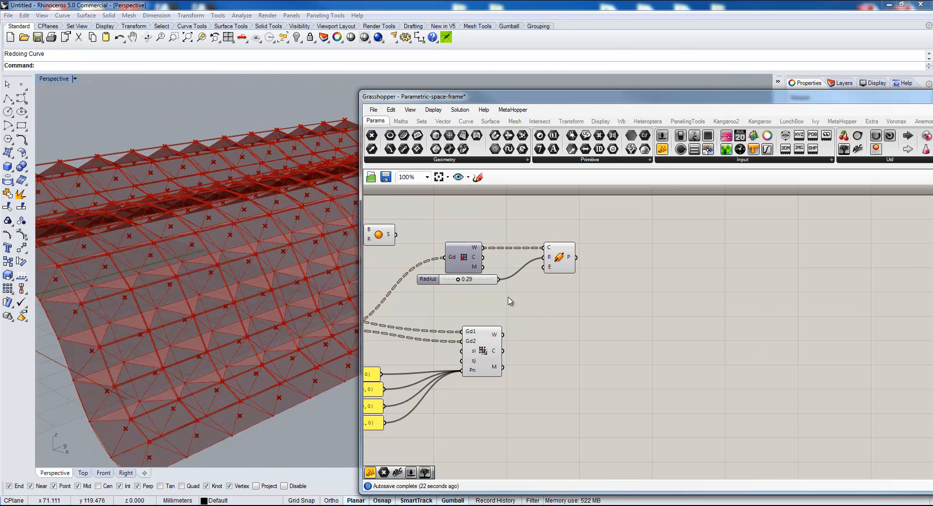
right_drag(511, 301, 530, 282)
click(582, 243)
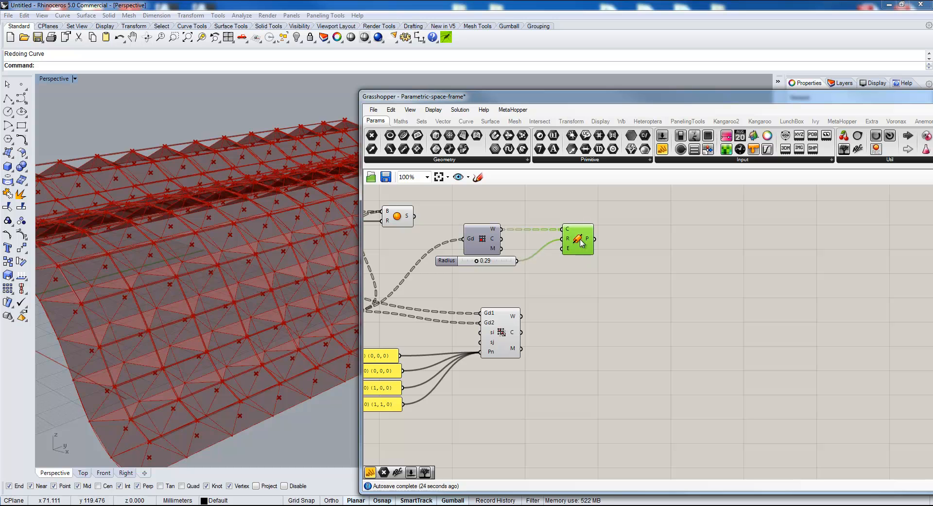
shift+click(501, 263)
key(ctrl+c)
key(ctrl+v)
drag(589, 242, 642, 319)
drag(632, 325, 672, 347)
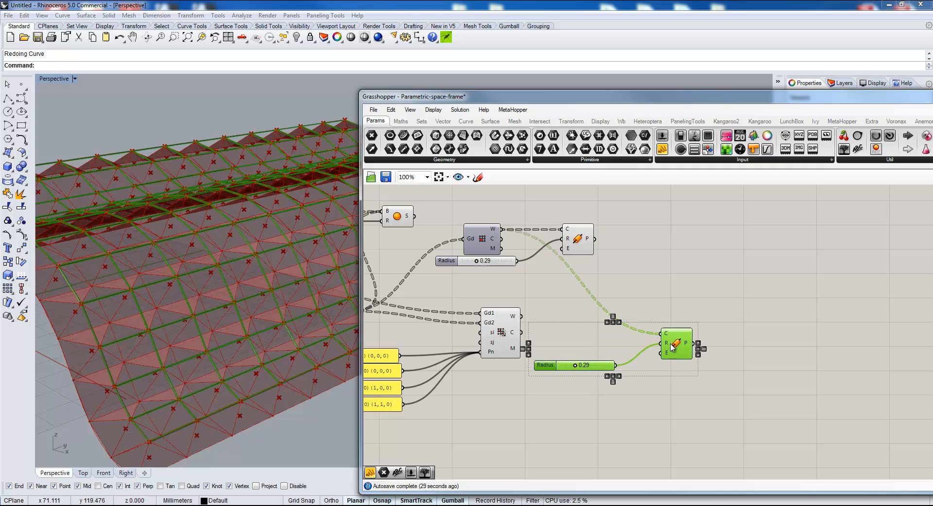
- Connect the W output of the 3D pattern component to the copied Pipe's C input and inspect the piped diagonals
drag(571, 298, 666, 335)
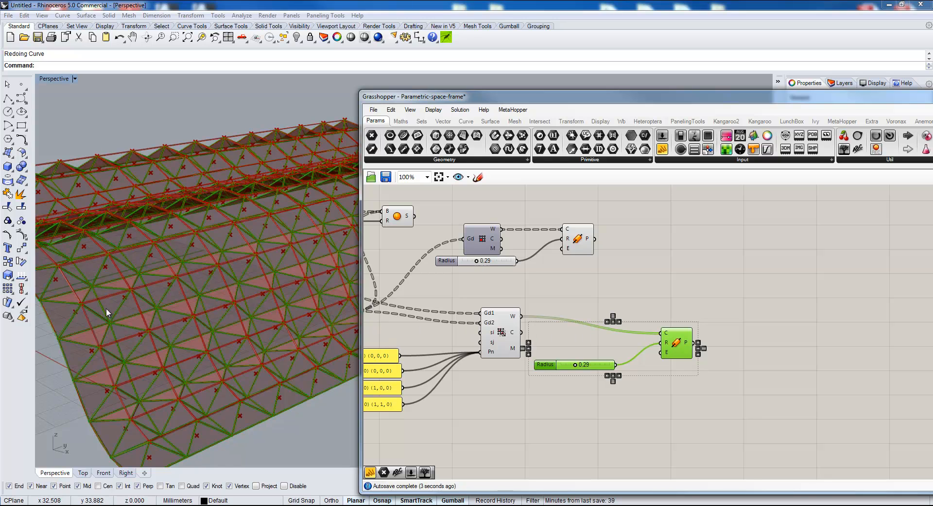
scroll(98, 375, up, 5)
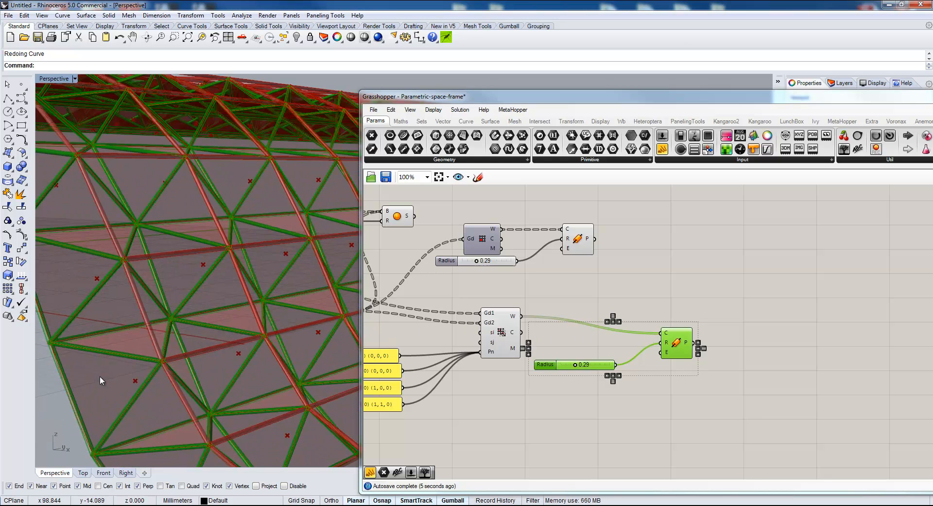
right_drag(100, 376, 197, 274)
scroll(254, 275, down, 4)
scroll(254, 273, up, 6)
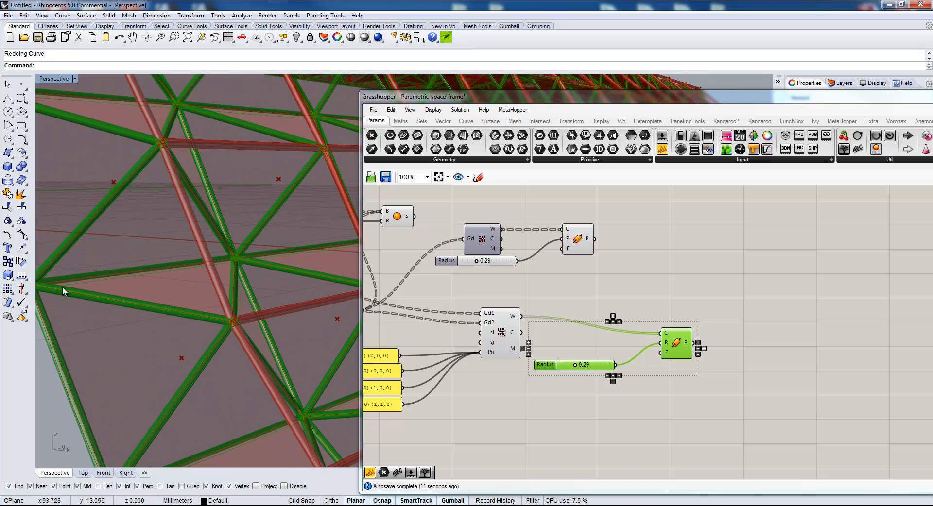
scroll(244, 325, down, 8)
middle_click(242, 328)
right_drag(206, 218, 224, 243)
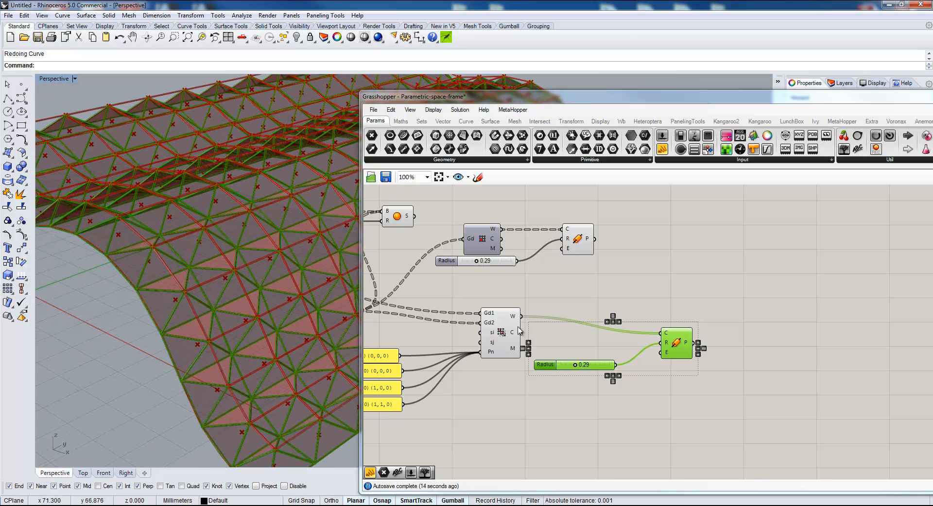
- Turn off the 3D pattern component's preview and move the Grasshopper window aside to view the whole space frame
click(507, 327)
middle_click(552, 290)
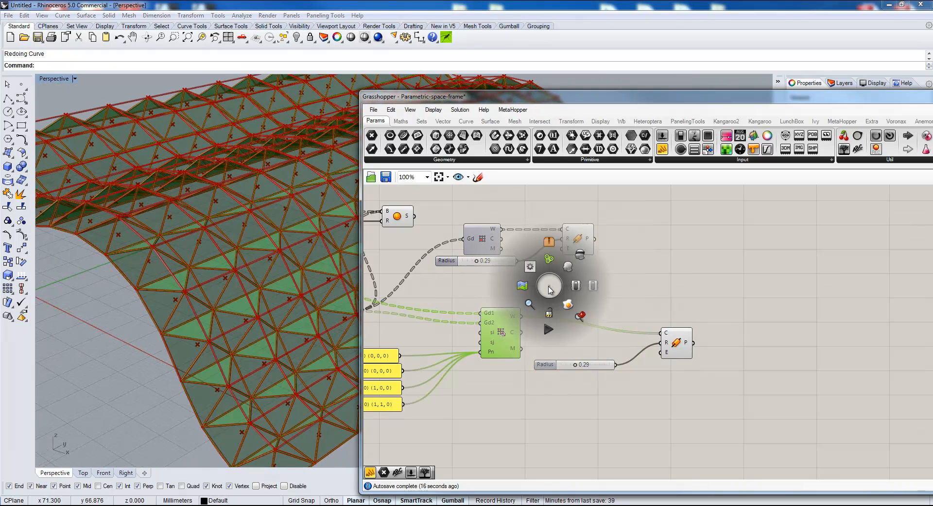
click(581, 254)
scroll(223, 225, down, 10)
scroll(222, 225, up, 5)
right_drag(222, 225, 227, 189)
drag(464, 99, 521, 67)
scroll(220, 281, up, 4)
scroll(233, 281, down, 3)
right_drag(238, 281, 250, 290)
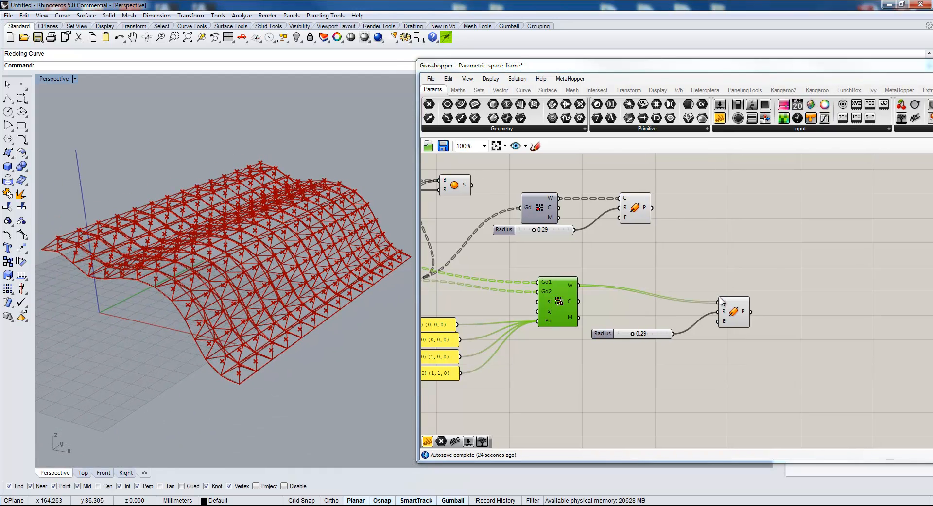